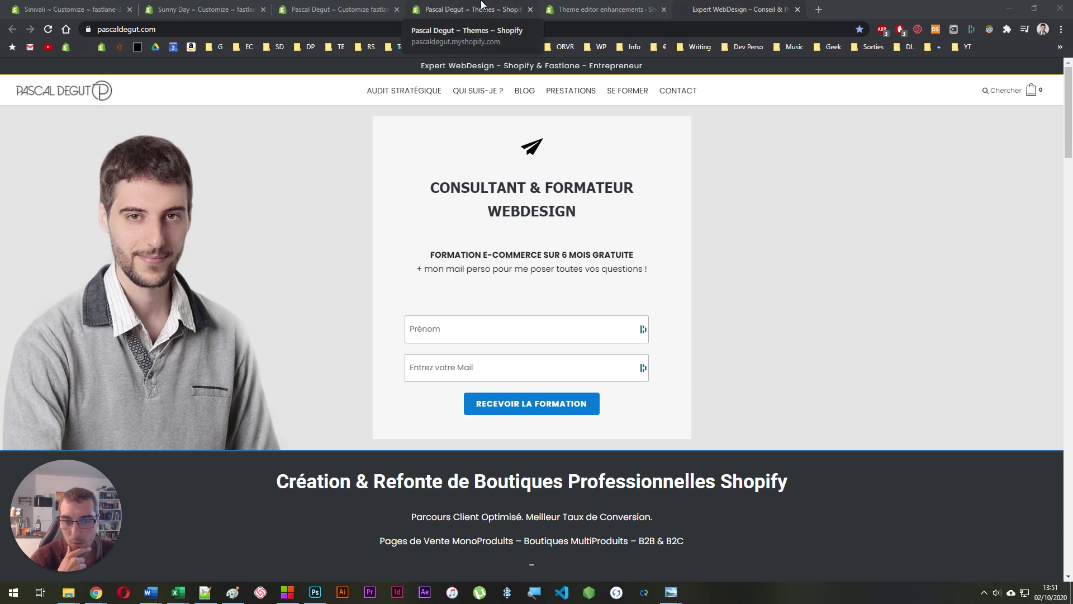
# - Switch to the store admin's Themes page and read the "Updates to the theme editor" notice
pyautogui.click(482, 4)
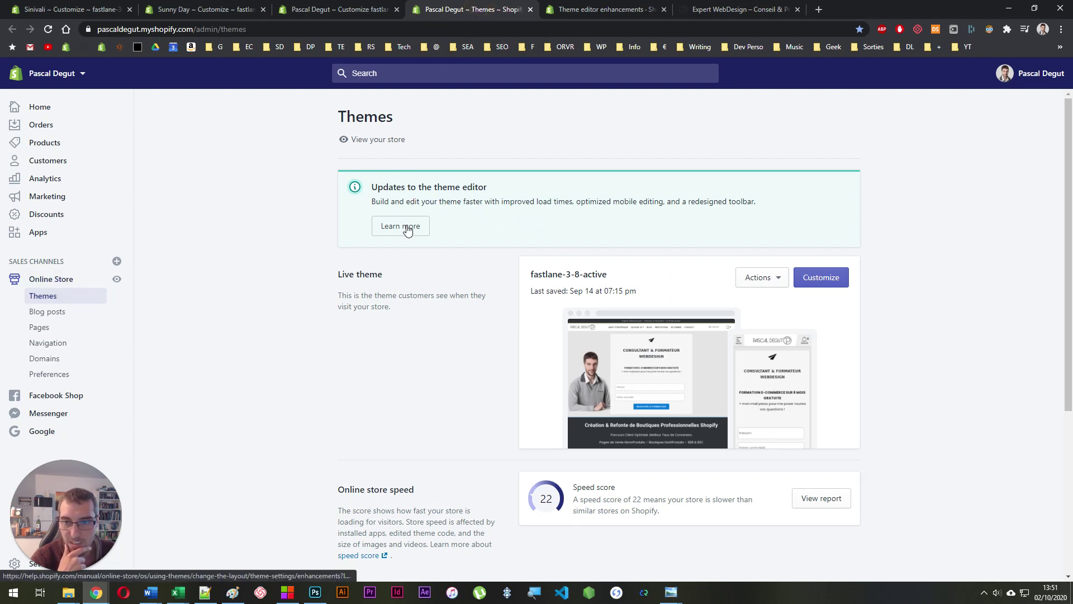
pyautogui.moveTo(366, 183); pyautogui.dragTo(749, 224)
pyautogui.click(749, 224)
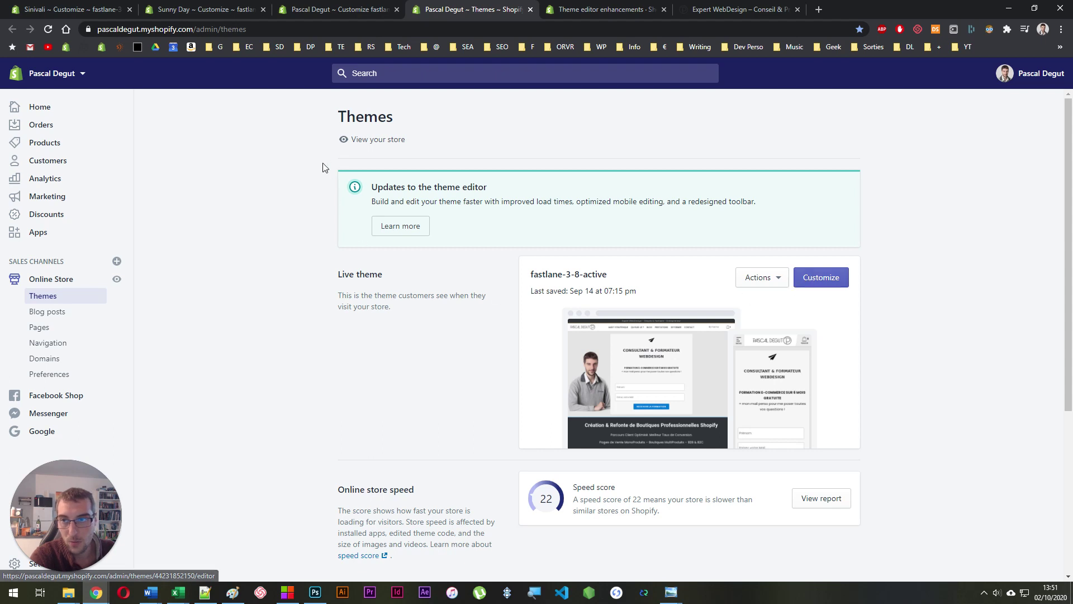
# - View the old theme editor in the Sinivali and Sunny Day stores, checking Sunny Day's Sections and Theme settings lists
pyautogui.click(122, 5)
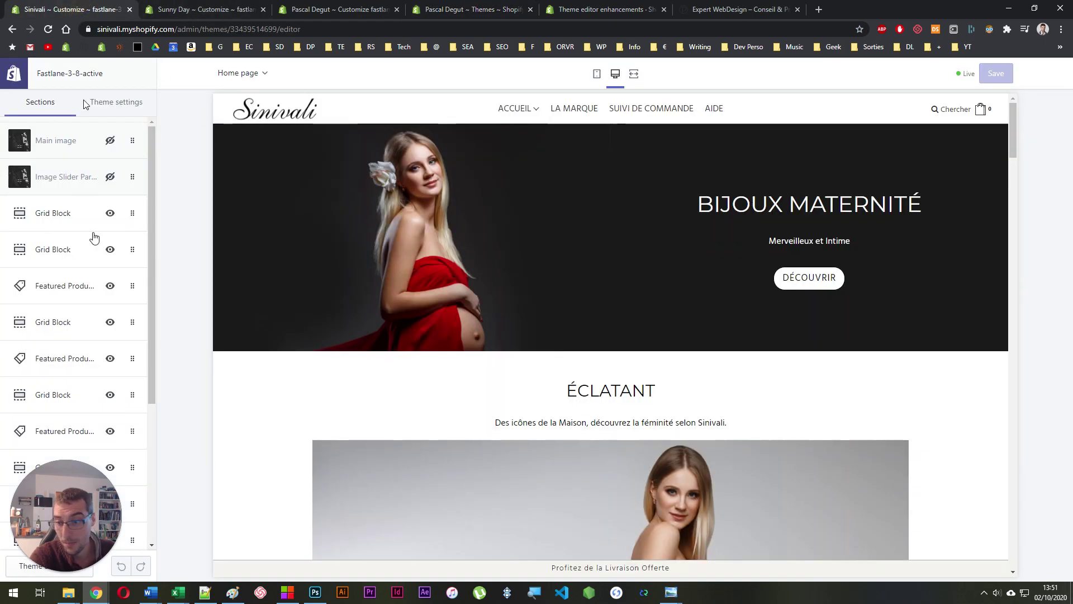
pyautogui.click(185, 9)
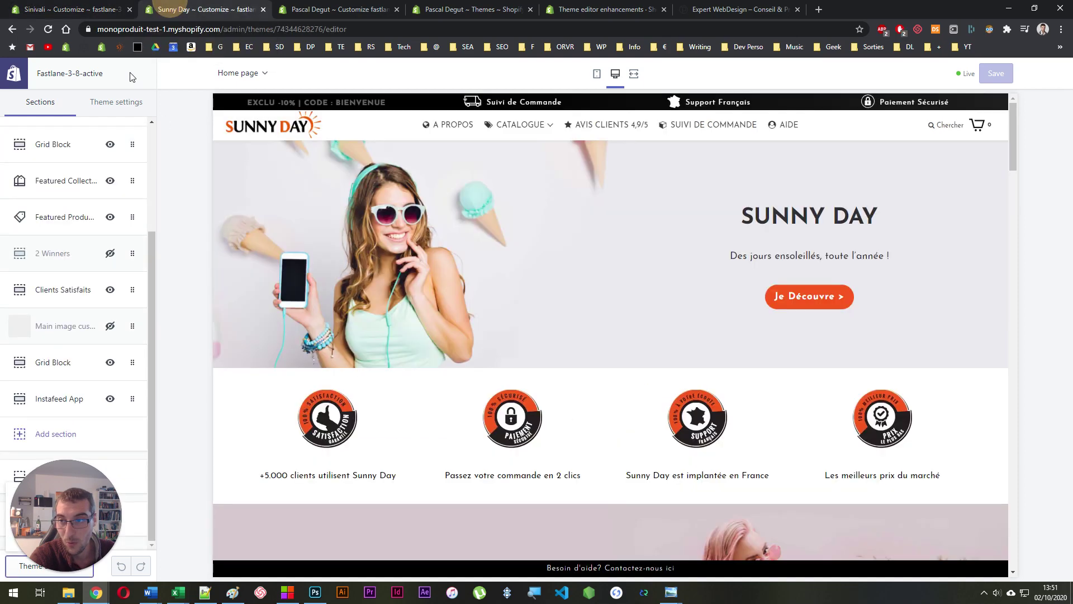
pyautogui.scroll(5, 73, 335)
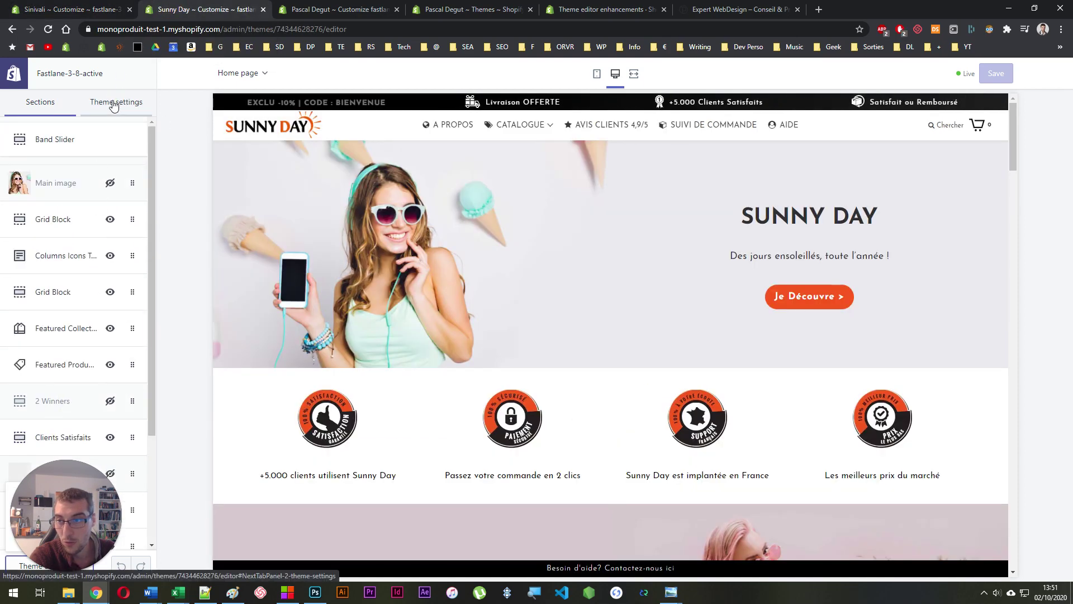
pyautogui.click(114, 103)
pyautogui.click(32, 118)
pyautogui.click(93, 114)
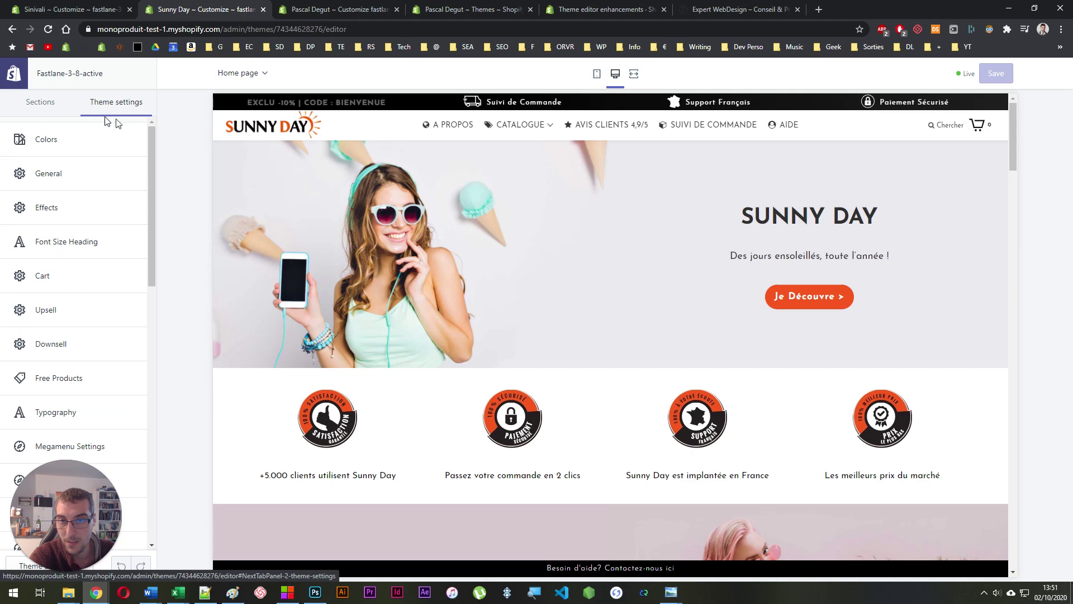
# - Switch to the store with the redesigned theme editor and look through the whole Home page section list
pyautogui.click(343, 6)
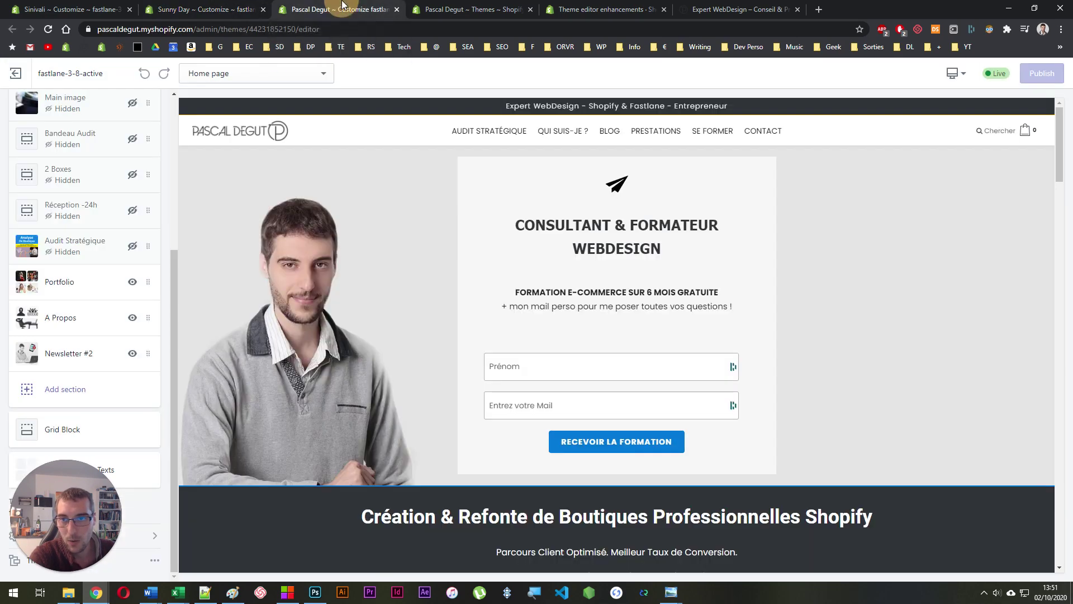
pyautogui.scroll(4, 118, 228)
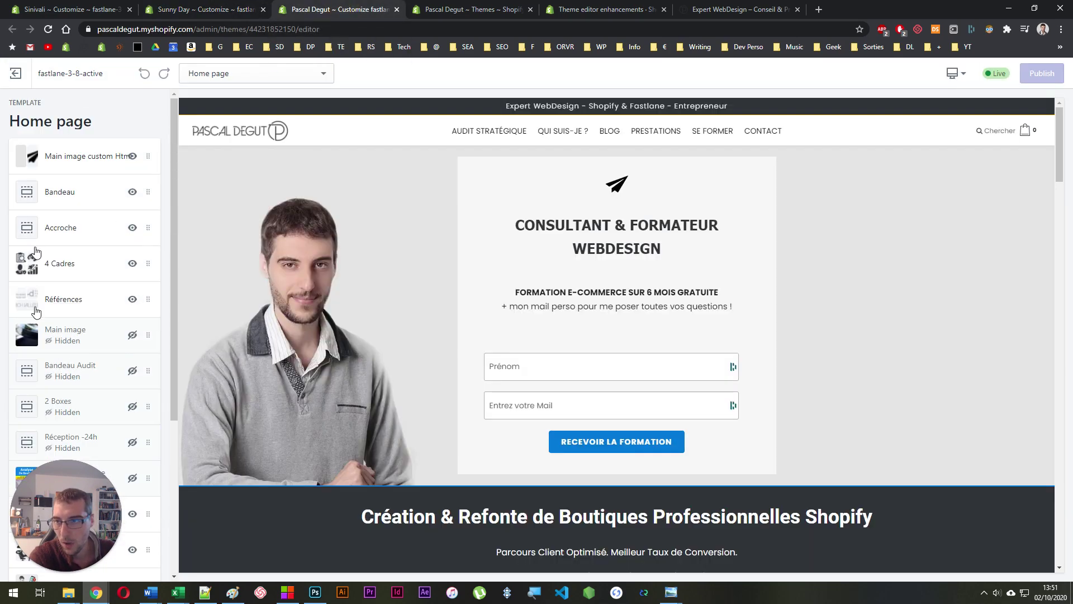
pyautogui.moveTo(54, 510); pyautogui.dragTo(238, 513)
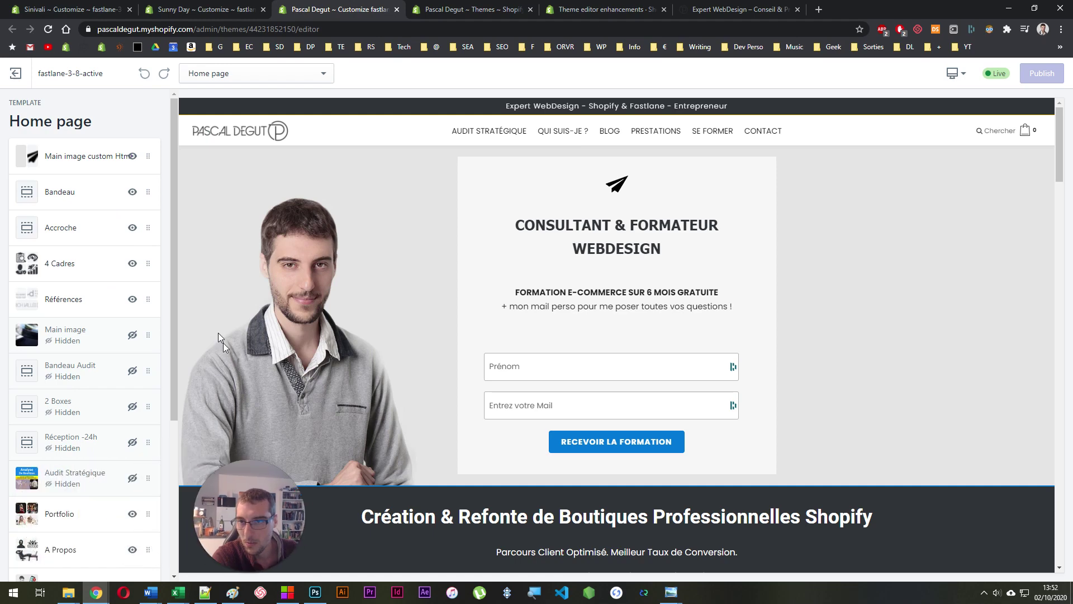
pyautogui.scroll(-4, 103, 389)
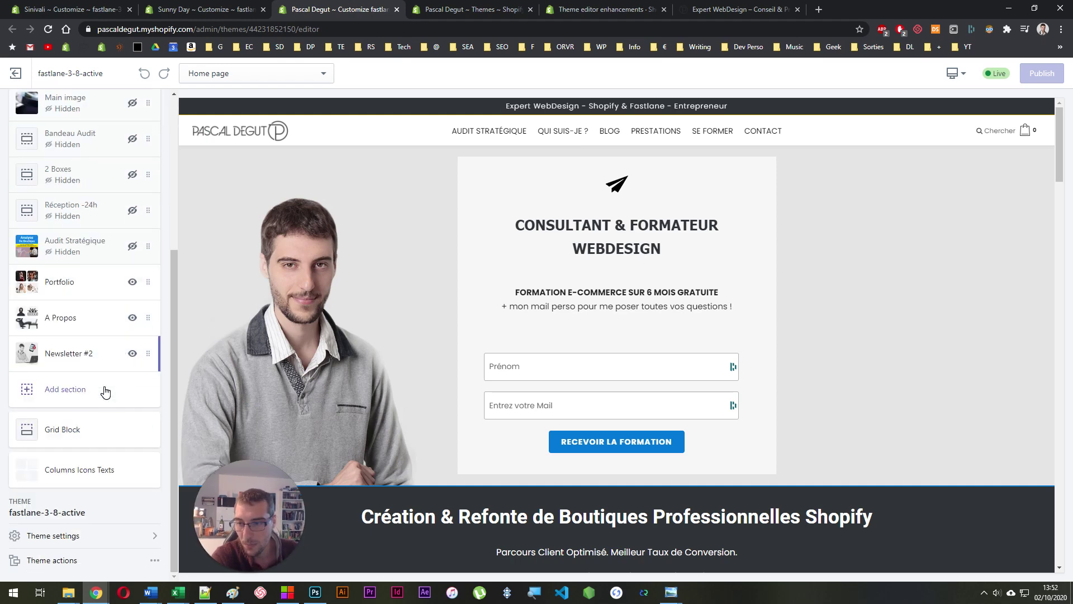
pyautogui.scroll(4, 104, 391)
pyautogui.scroll(-3, 105, 407)
pyautogui.scroll(3, 103, 414)
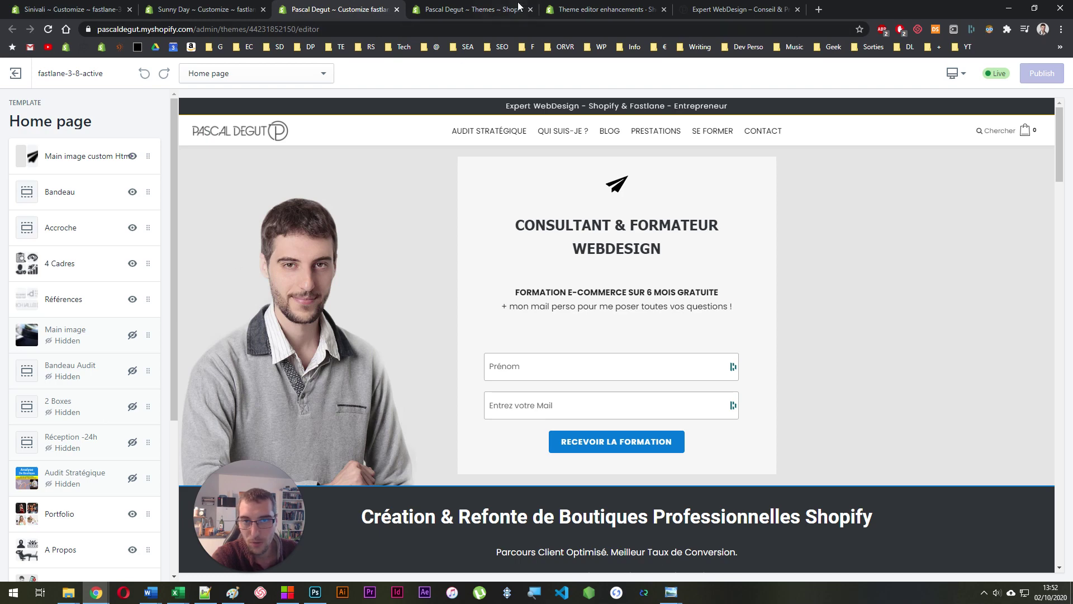
# - Revisit the Themes page notice and skim the Shopify Help Center article "Theme editor enhancements" from beginning to end
pyautogui.click(584, 9)
pyautogui.click(493, 9)
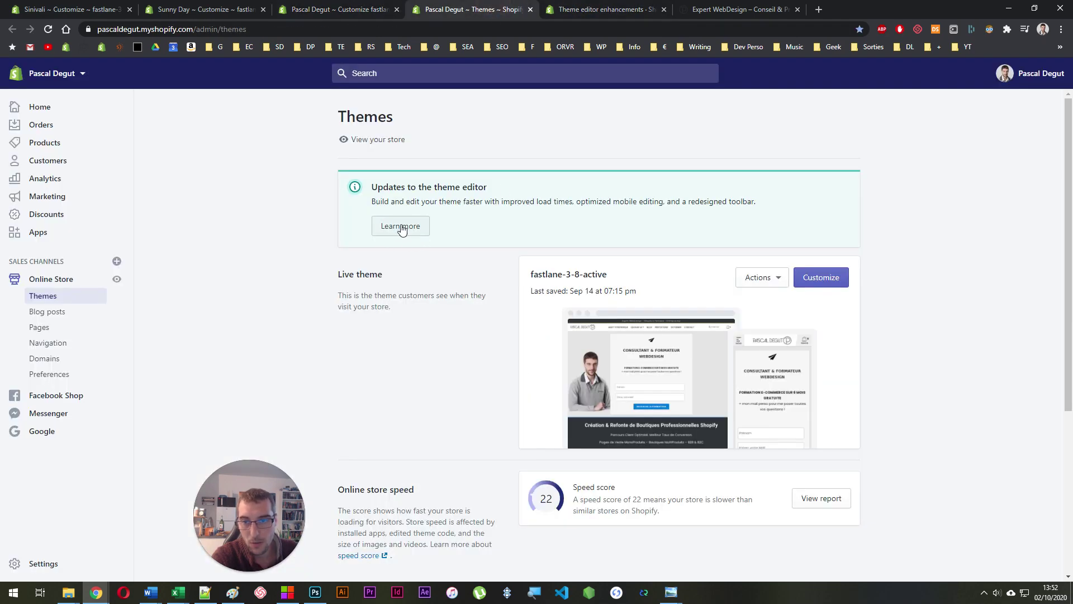
pyautogui.click(584, 9)
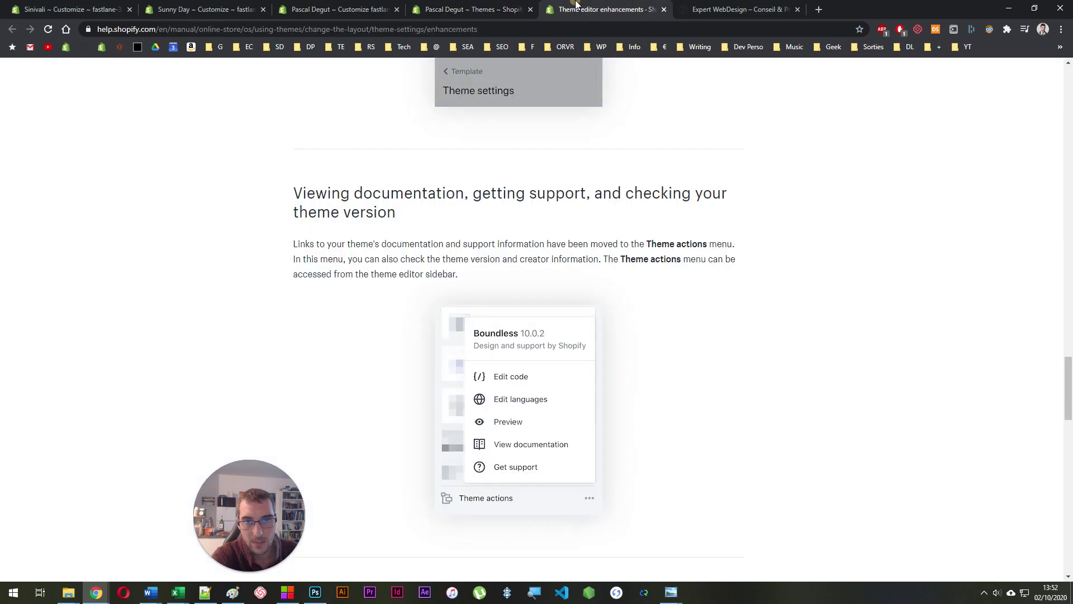
pyautogui.scroll(20, 532, 246)
pyautogui.scroll(5, 532, 247)
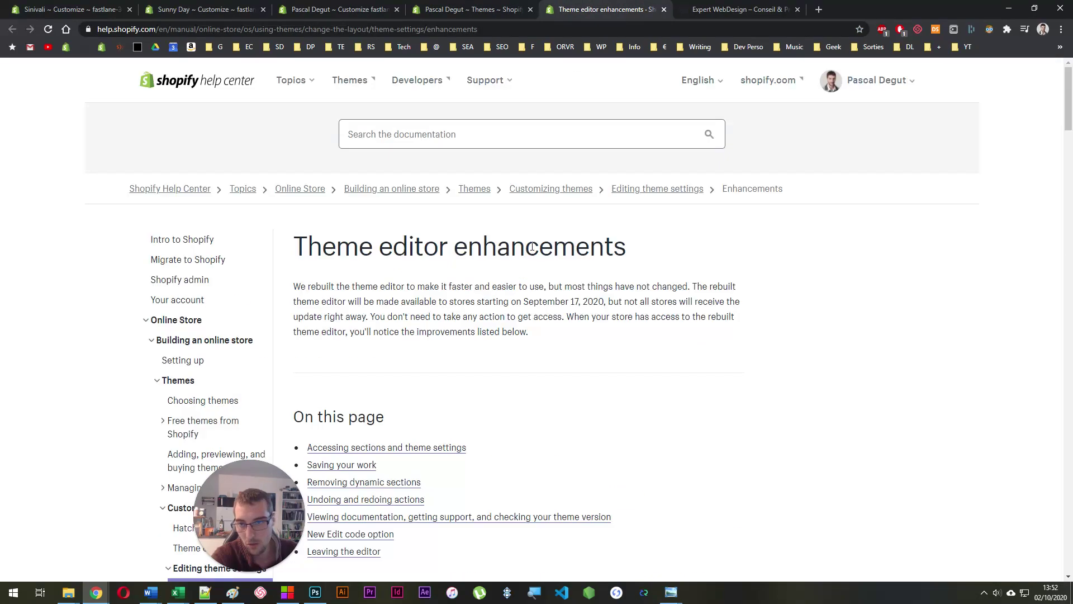
pyautogui.scroll(-8, 529, 271)
pyautogui.scroll(-15, 408, 307)
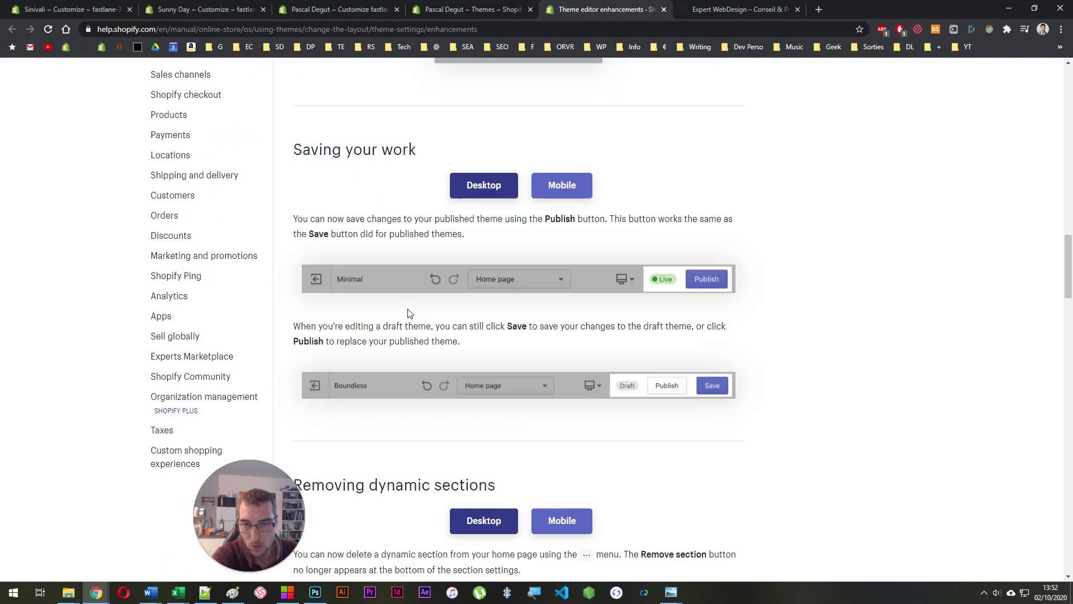
pyautogui.scroll(-15, 410, 313)
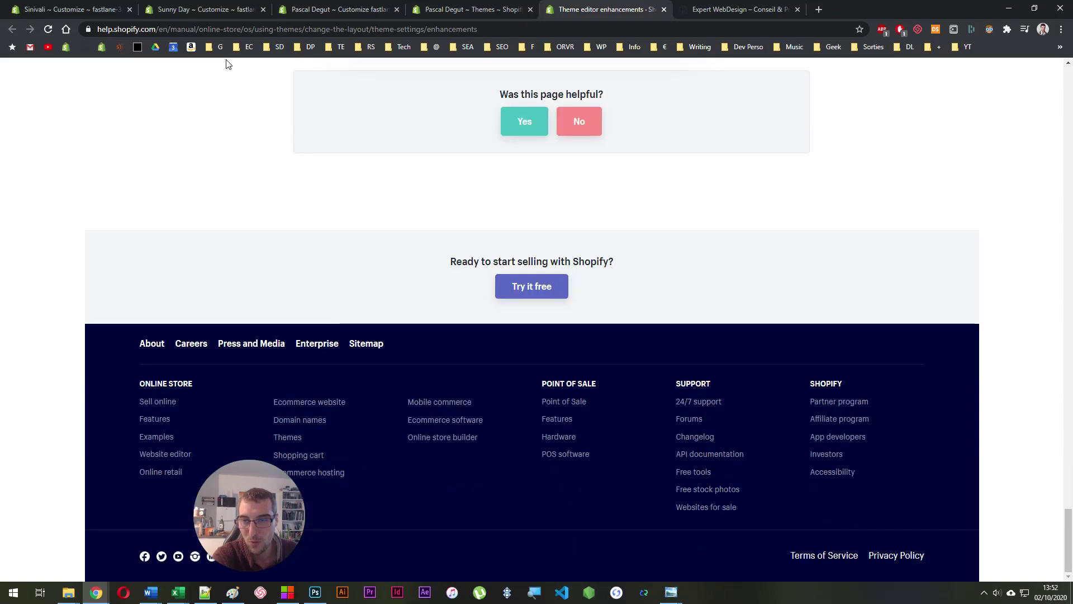
# - Return to the redesigned theme editor and review its Home page section list again
pyautogui.click(208, 8)
pyautogui.click(329, 6)
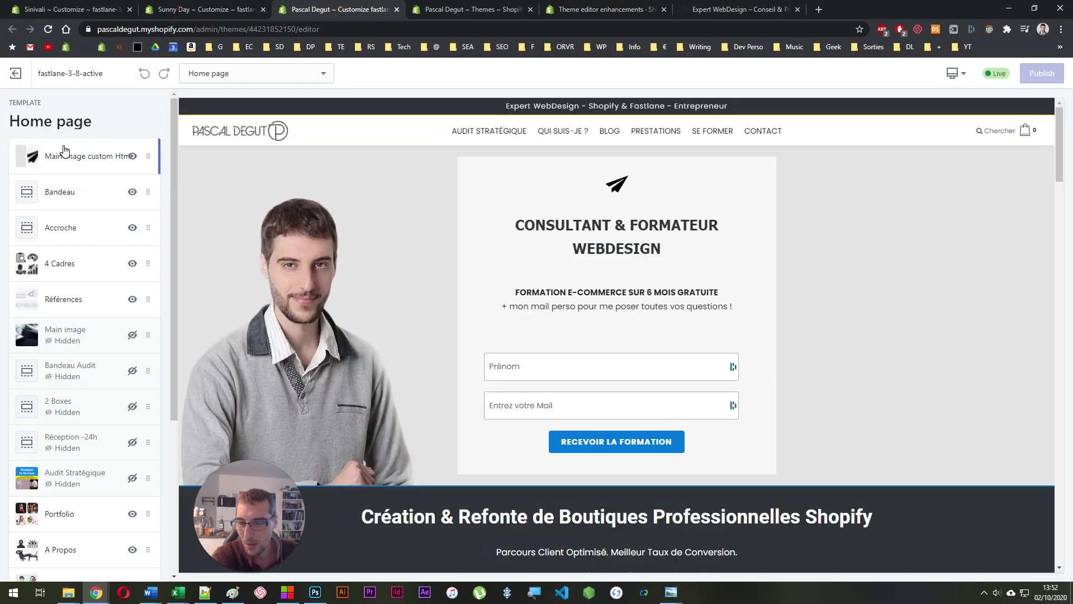
pyautogui.scroll(-10, 63, 168)
pyautogui.scroll(10, 72, 184)
# - Switch to the Sunny Day store's old editor and look through its full Sections list
pyautogui.click(208, 8)
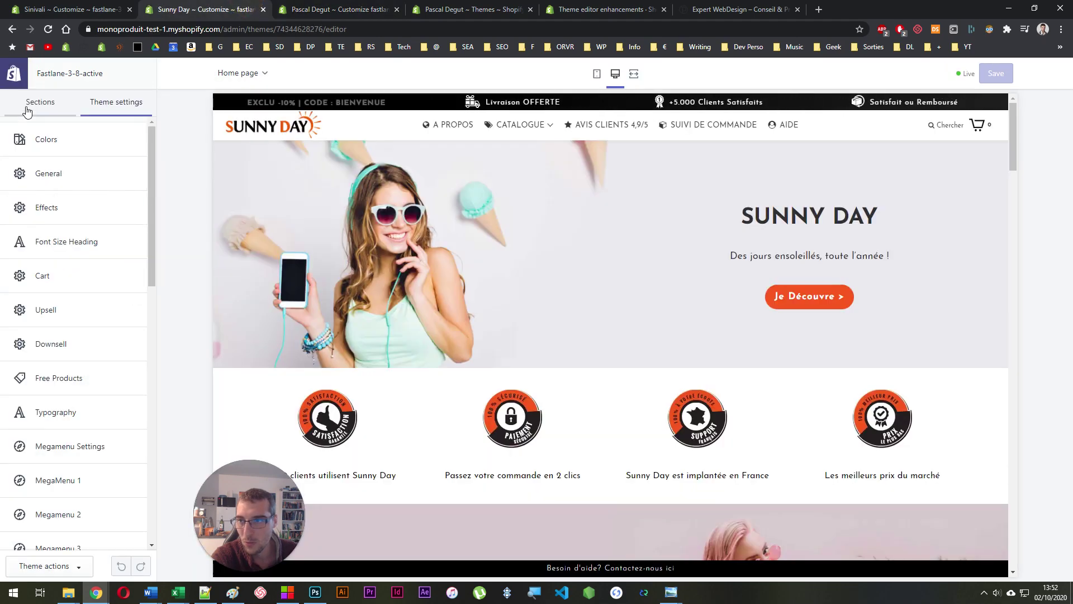
pyautogui.click(28, 105)
pyautogui.click(114, 106)
pyautogui.click(30, 106)
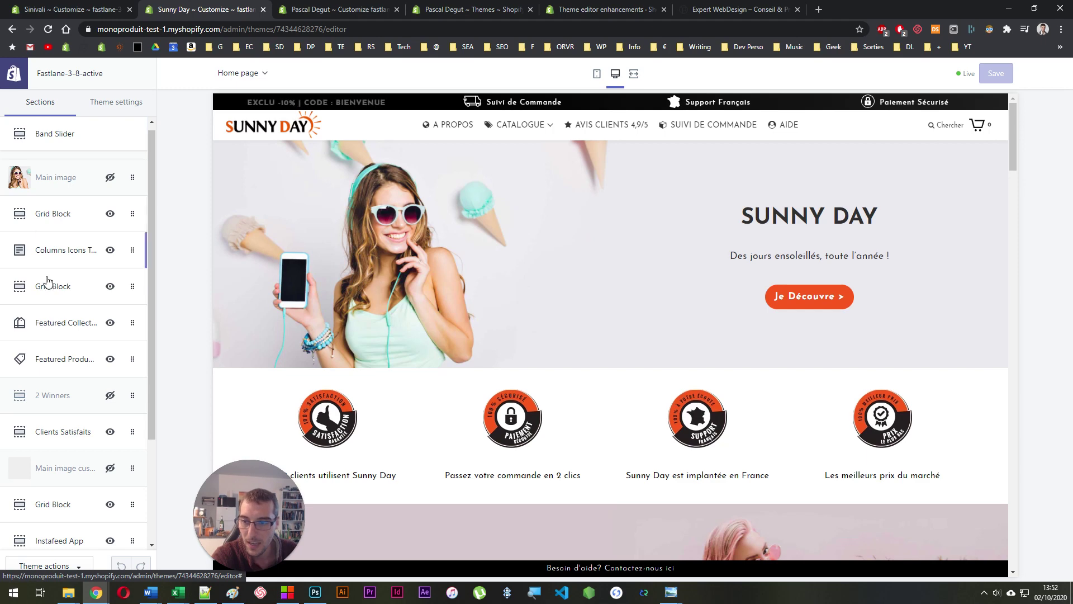
pyautogui.scroll(-4, 49, 283)
pyautogui.scroll(4, 49, 313)
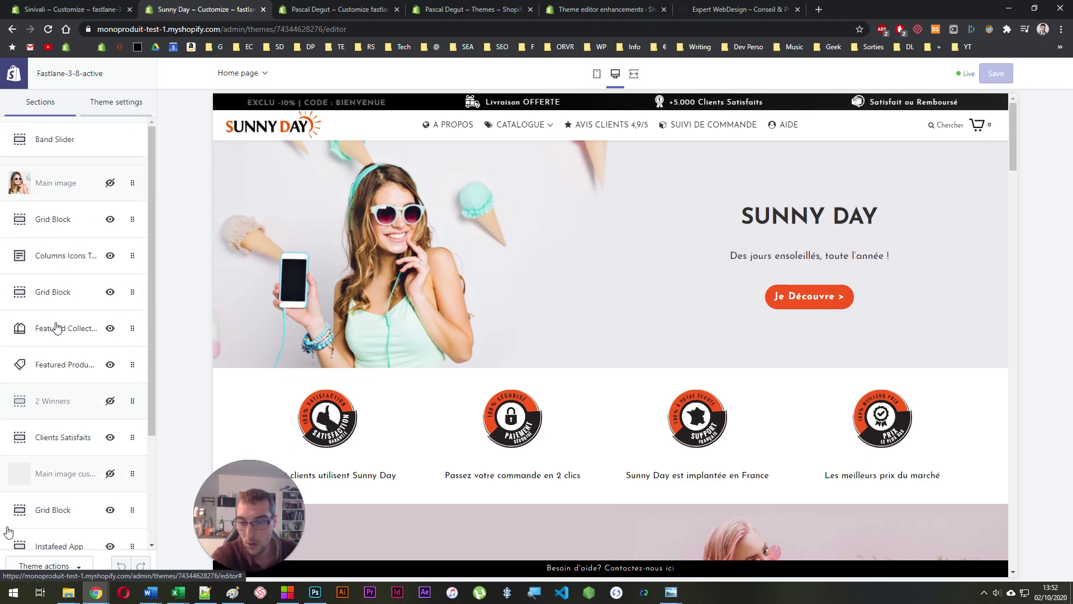
# - Look through Sunny Day's Theme settings categories in the old editor and compare them with its Sections view
pyautogui.click(115, 103)
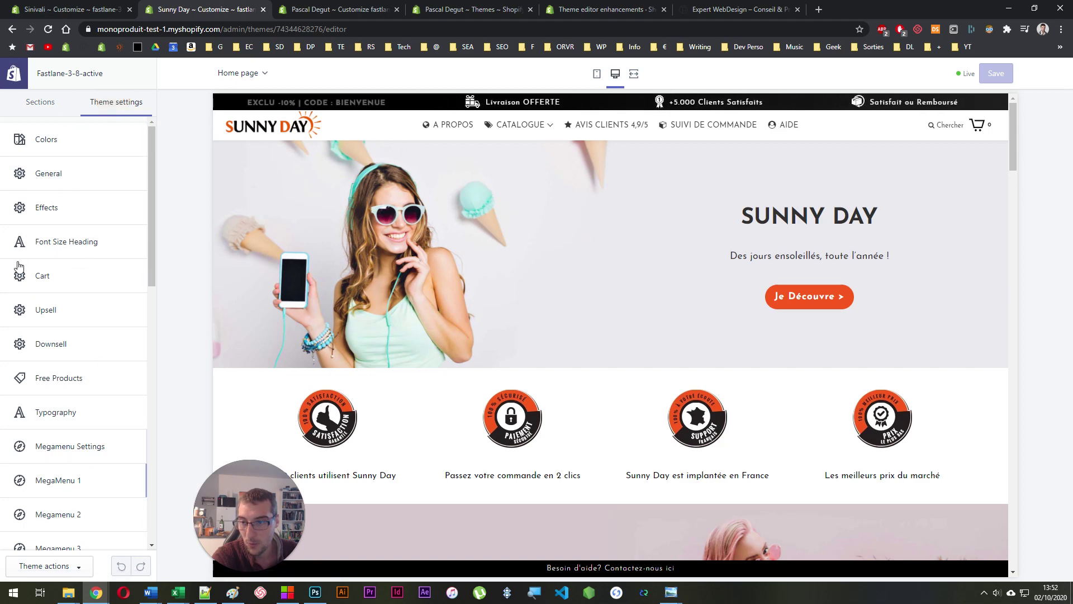
pyautogui.scroll(-8, 22, 342)
pyautogui.scroll(8, 23, 363)
pyautogui.click(40, 102)
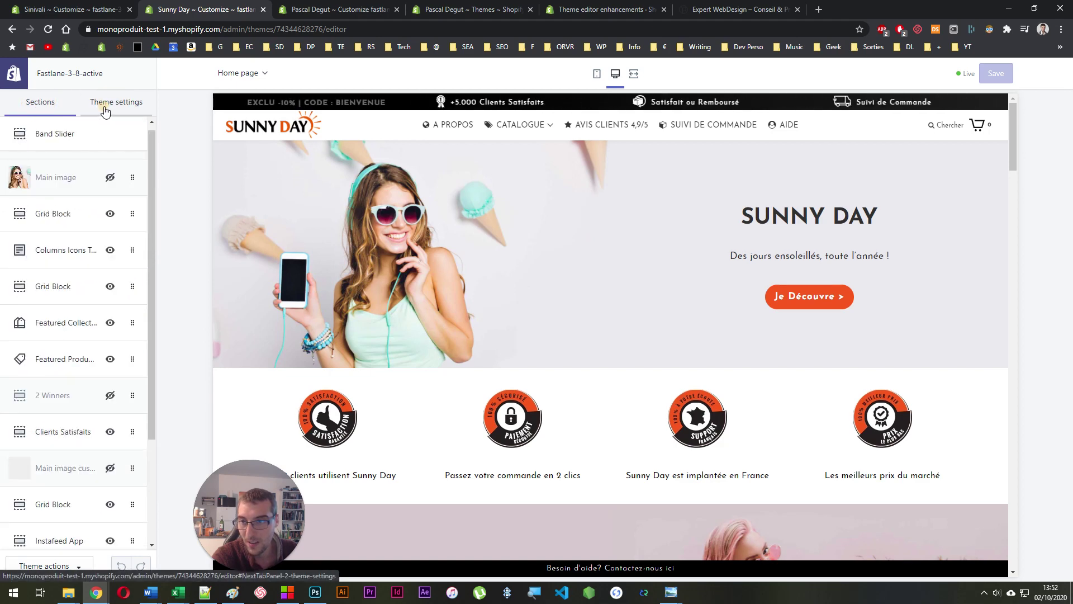
pyautogui.click(108, 110)
# - Open Theme settings in the redesigned editor and browse all of its categories
pyautogui.click(330, 9)
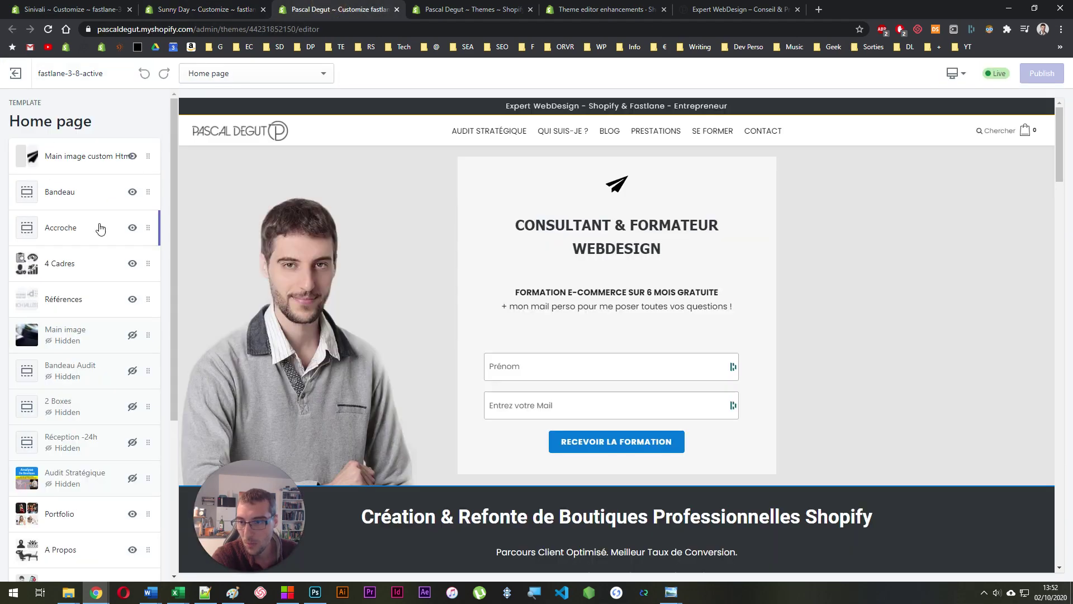
pyautogui.scroll(-4, 159, 269)
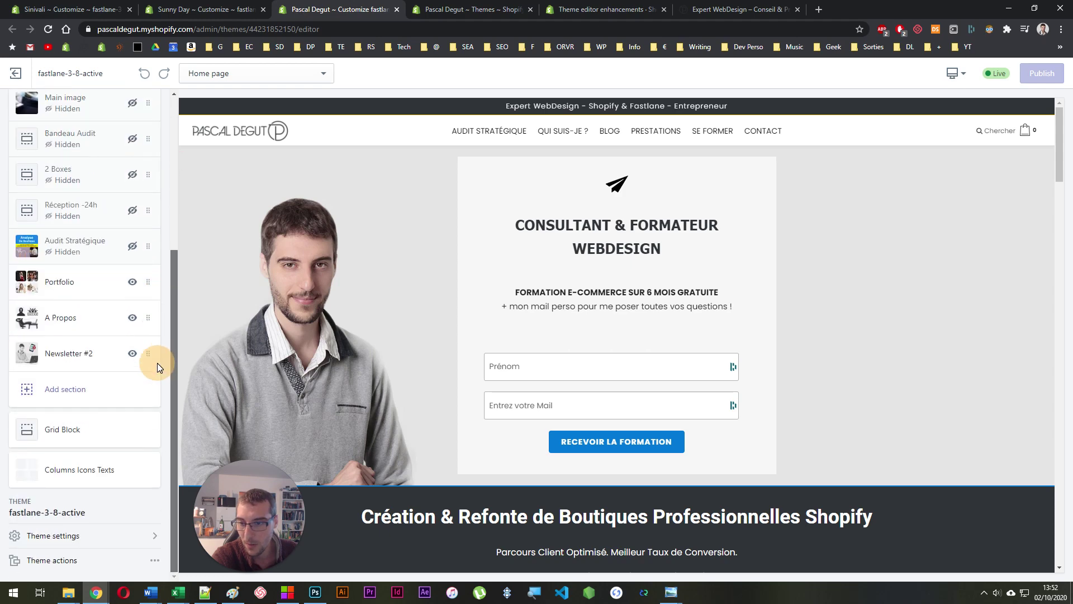
pyautogui.click(87, 539)
pyautogui.scroll(-8, 72, 360)
pyautogui.scroll(5, 75, 384)
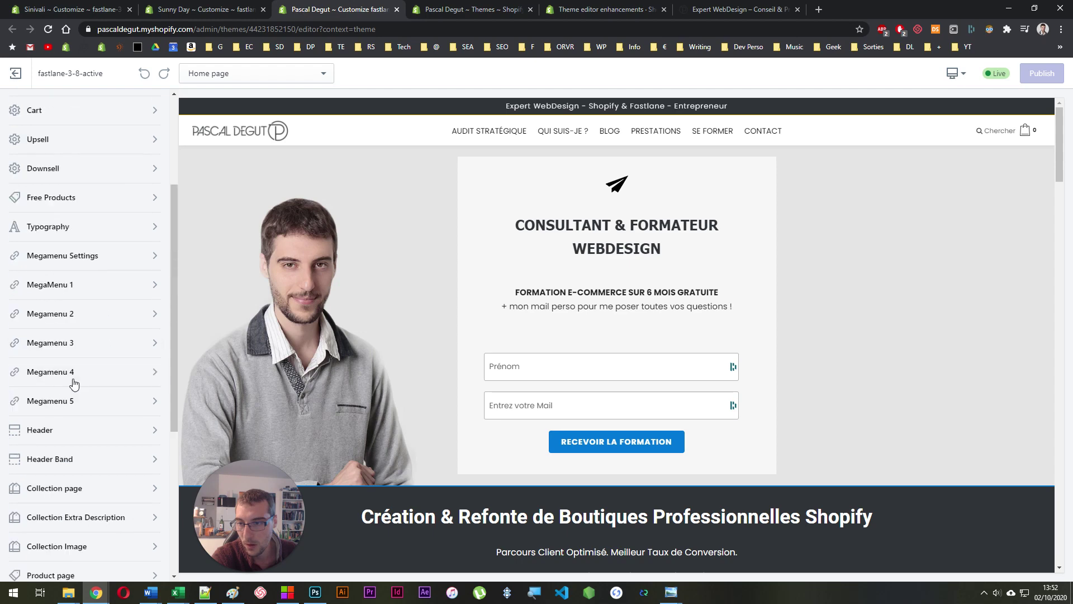
pyautogui.scroll(3, 73, 380)
# - Compare Sunny Day's old Theme settings list with the category list in the redesigned editor
pyautogui.click(207, 9)
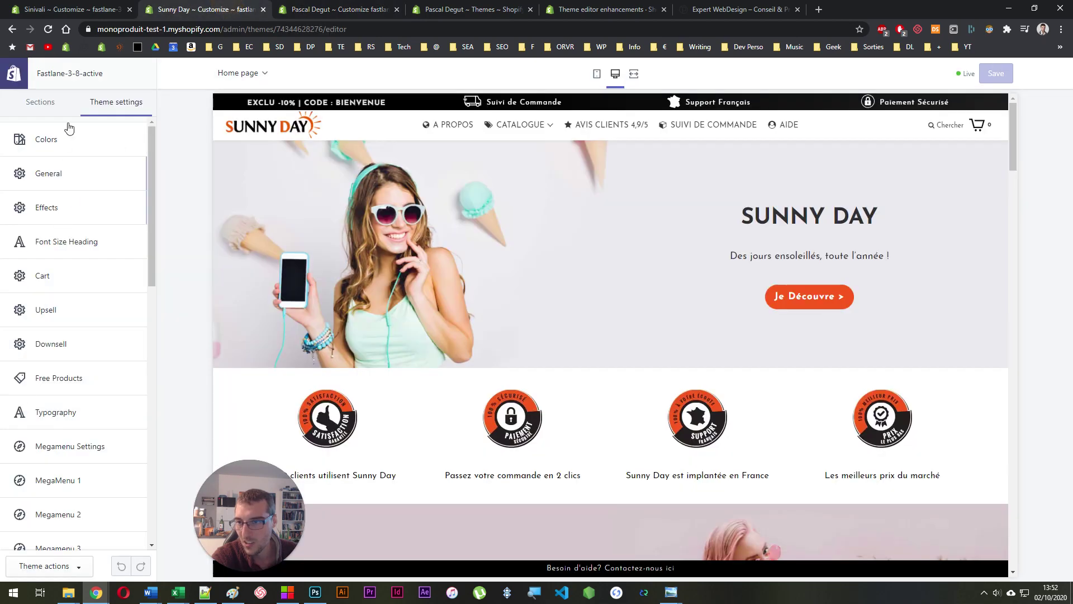
pyautogui.click(287, 10)
pyautogui.scroll(-6, 73, 328)
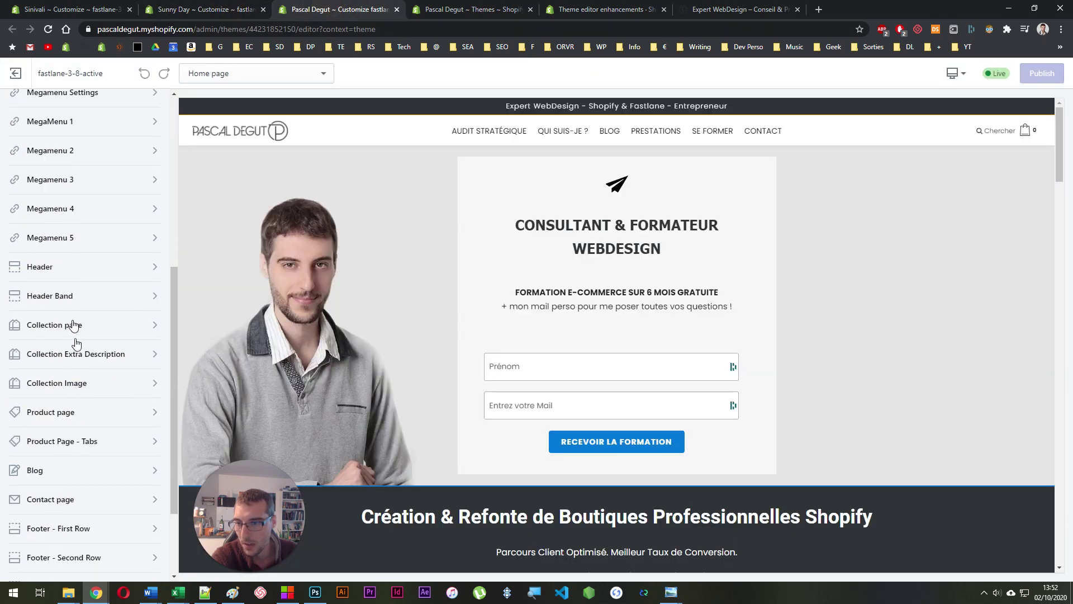
pyautogui.scroll(6, 112, 391)
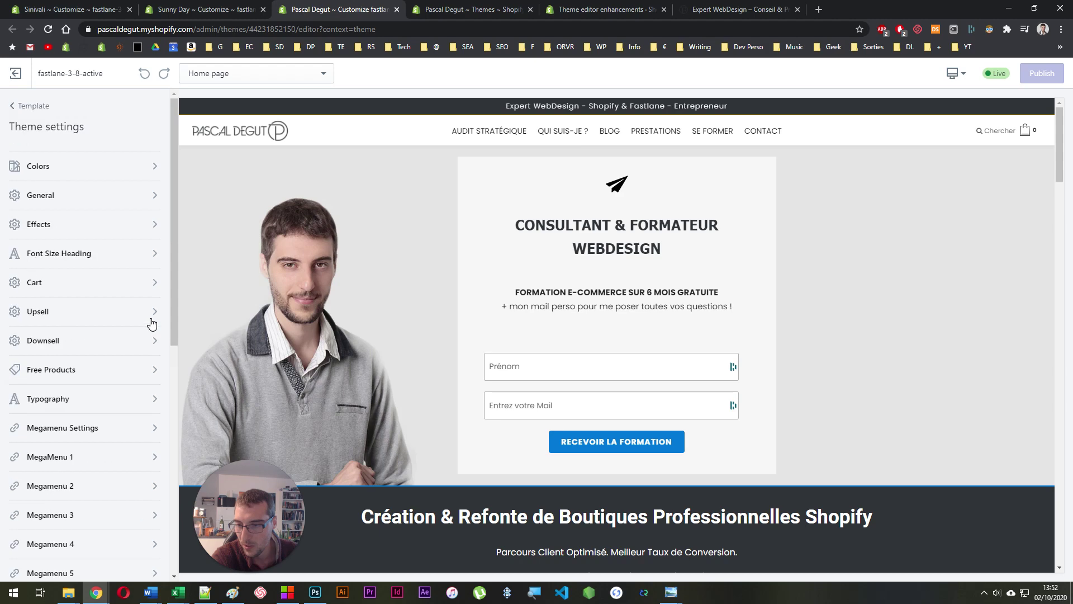
# - Go back to the Home page template in the redesigned editor and view its sections down to the theme options
pyautogui.click(22, 107)
pyautogui.scroll(-4, 50, 407)
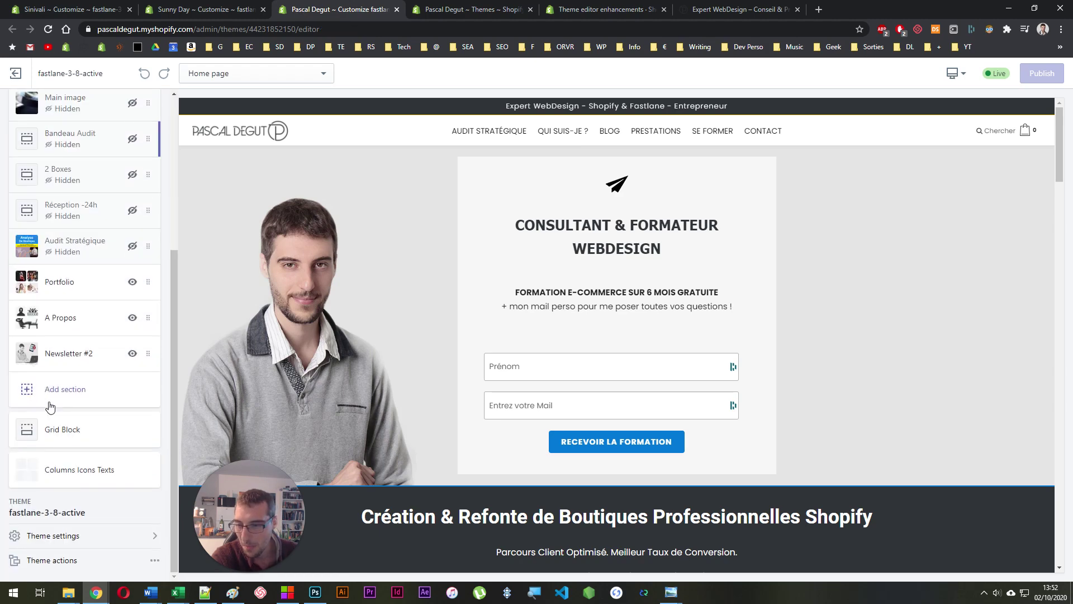
pyautogui.scroll(4, 86, 391)
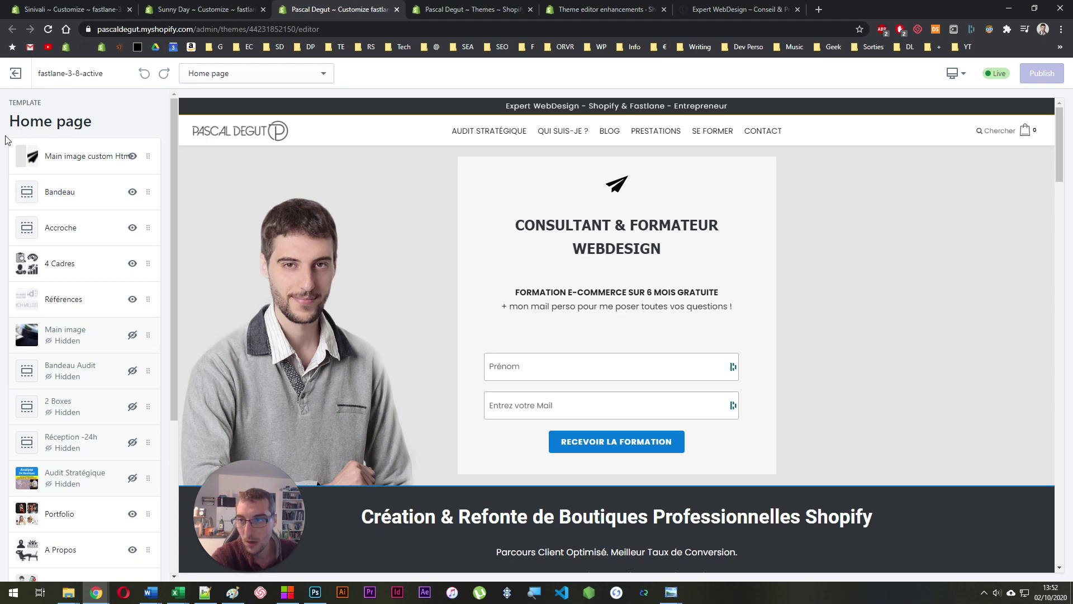
# - Check Sunny Day's old editor once more, then reopen Theme settings in the redesigned editor and review every category
pyautogui.click(227, 4)
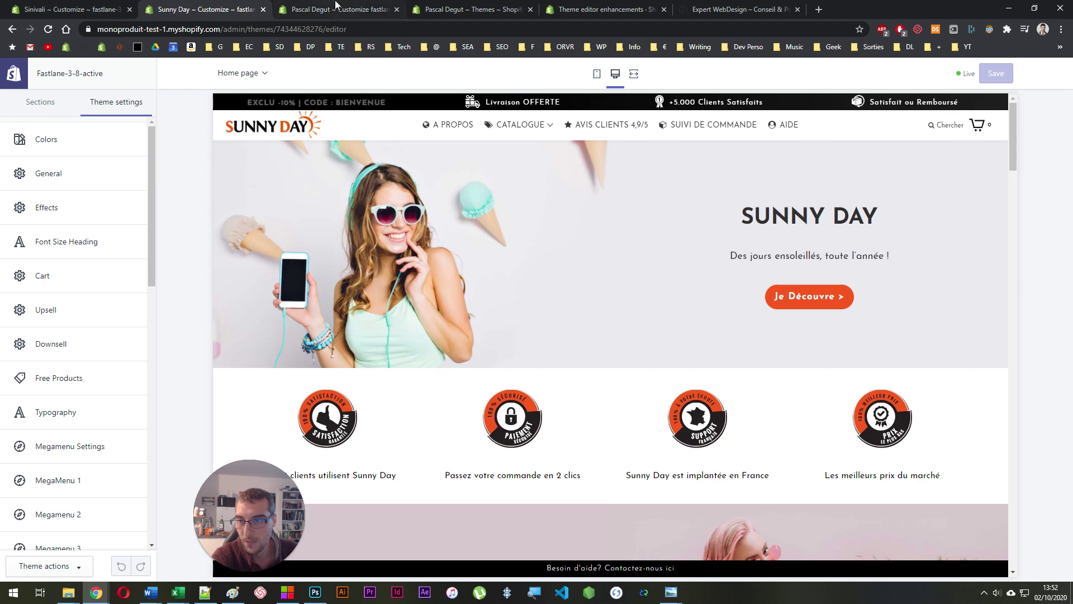
pyautogui.click(335, 5)
pyautogui.scroll(-5, 49, 266)
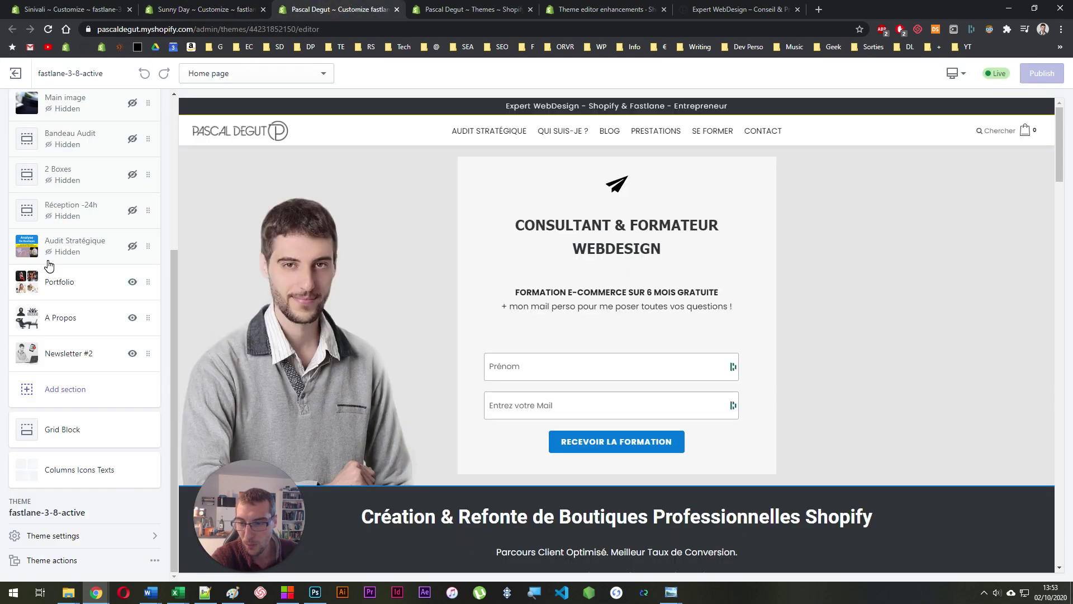
pyautogui.click(59, 536)
pyautogui.scroll(-8, 81, 365)
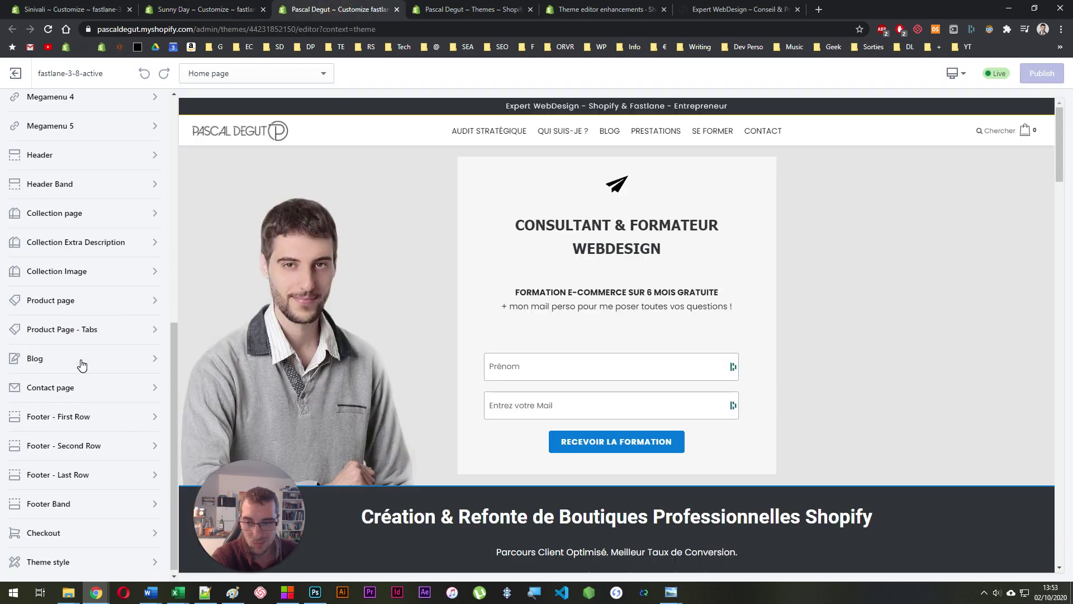
pyautogui.scroll(8, 73, 211)
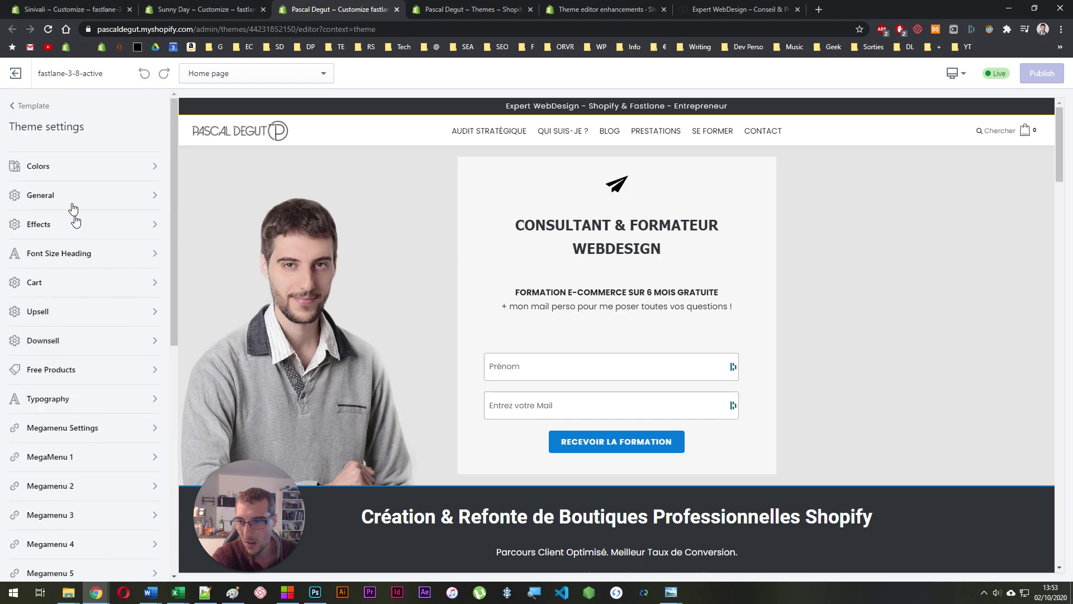
pyautogui.scroll(-8, 104, 301)
pyautogui.scroll(8, 65, 369)
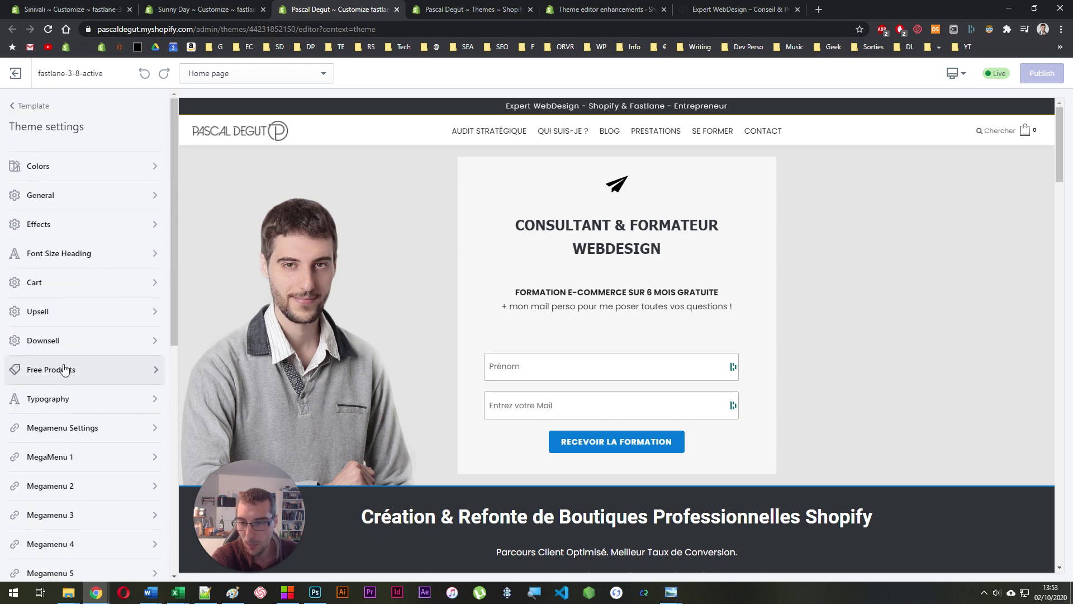
# - Return to the Home page template in the redesigned editor and compare its exit-to-themes control with Sunny Day's old editor
pyautogui.click(22, 109)
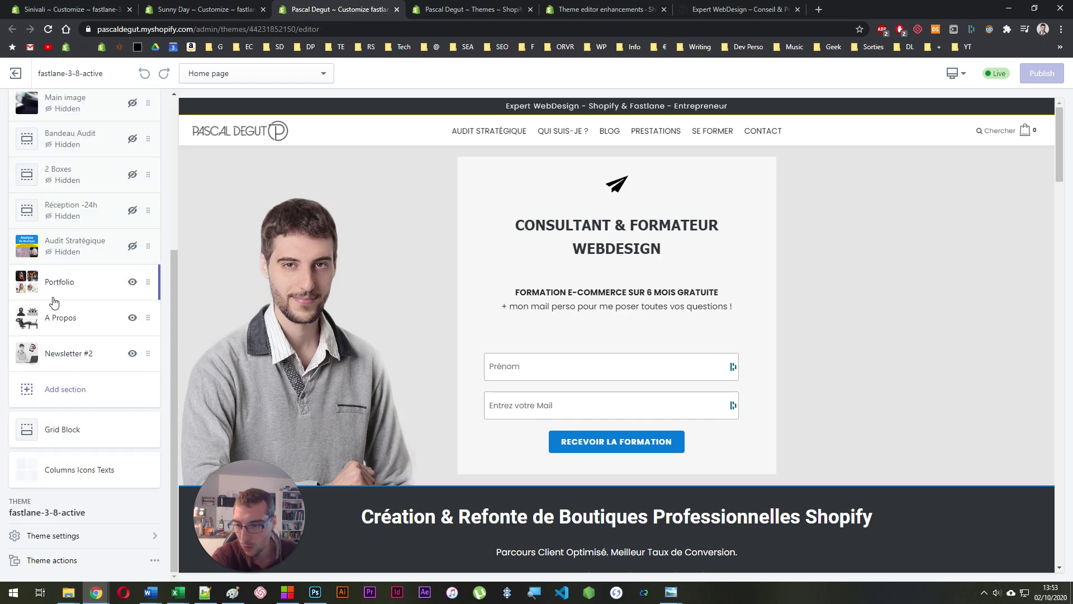
pyautogui.scroll(4, 72, 359)
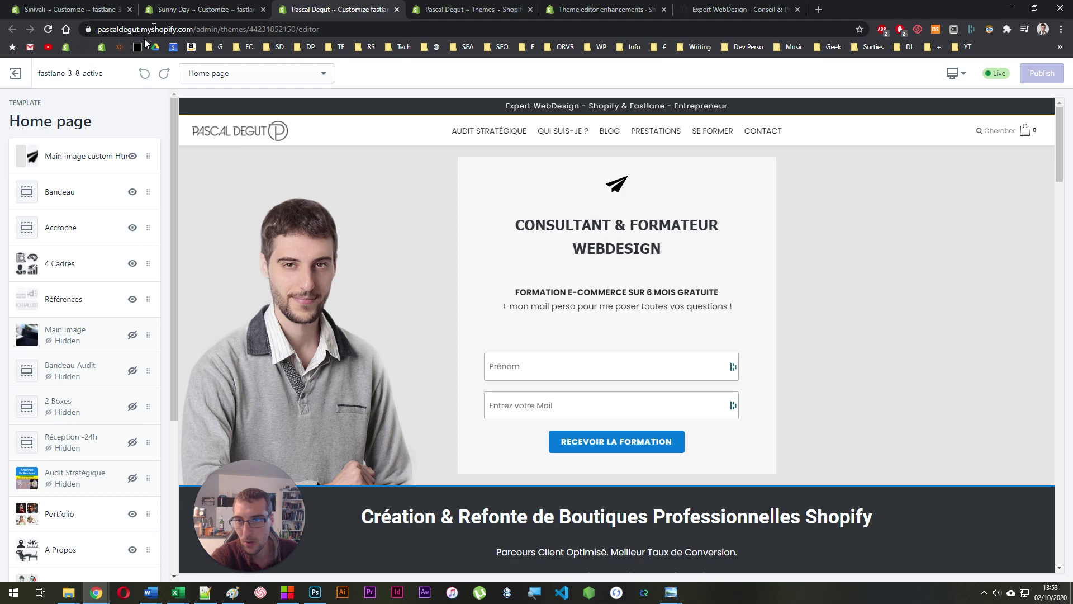
pyautogui.click(171, 8)
pyautogui.click(314, 6)
pyautogui.click(206, 8)
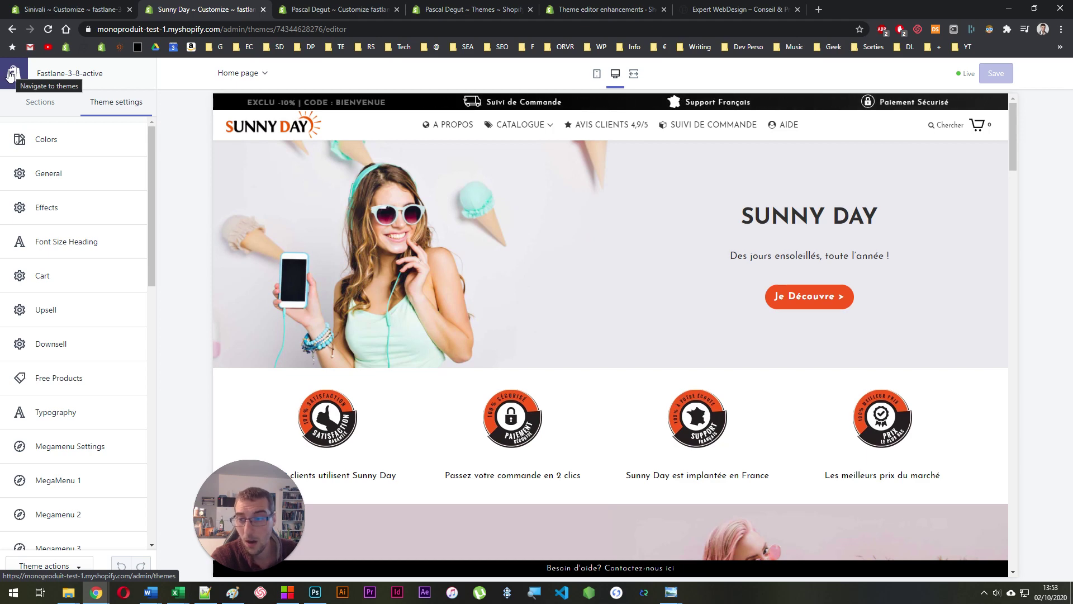
# - Switch back to the redesigned editor and check its undo and redo controls
pyautogui.hotkey('ctrl', 'Tab')
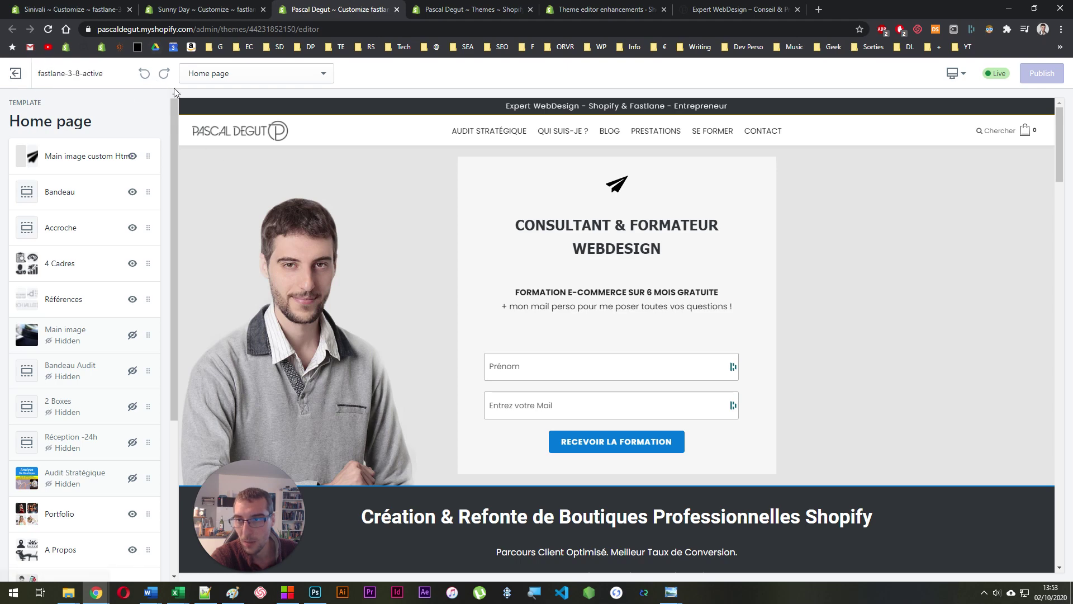
pyautogui.hotkey('ctrl', 'shift', 'Tab')
pyautogui.hotkey('ctrl', 'Tab')
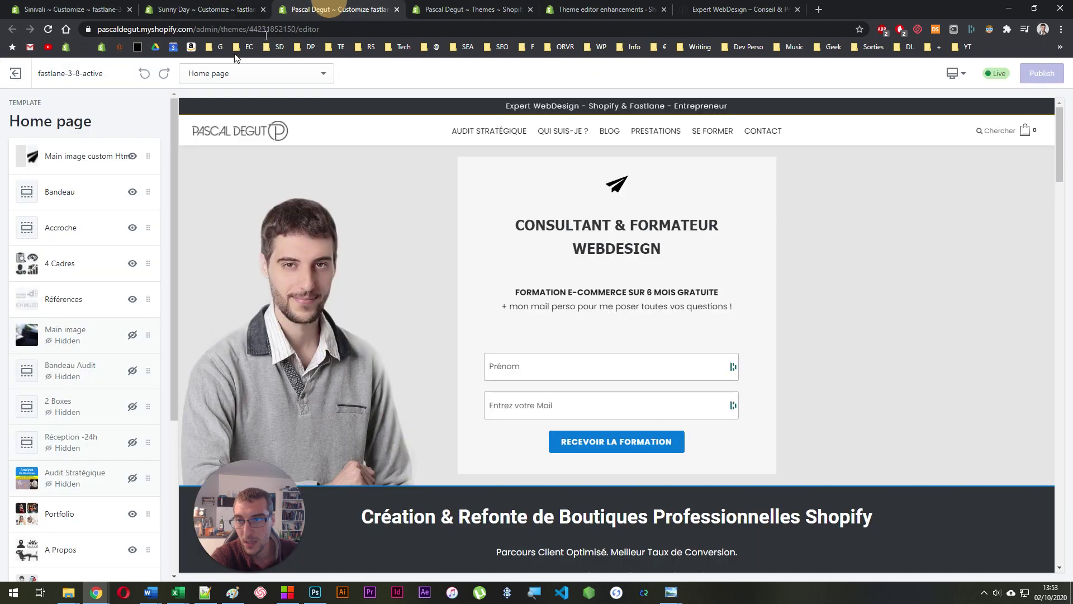
pyautogui.click(145, 76)
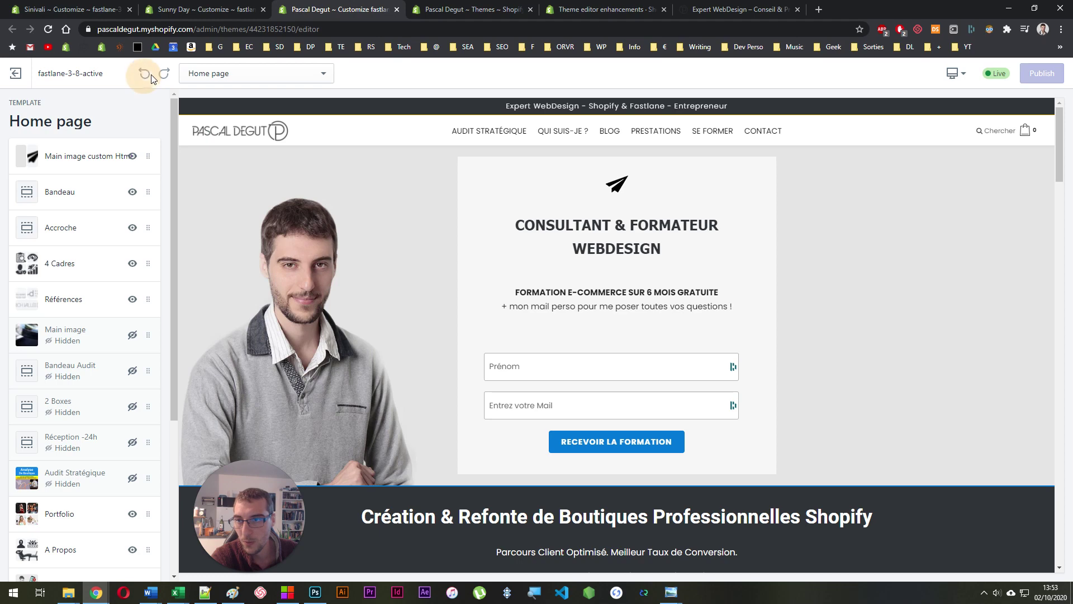
pyautogui.click(163, 74)
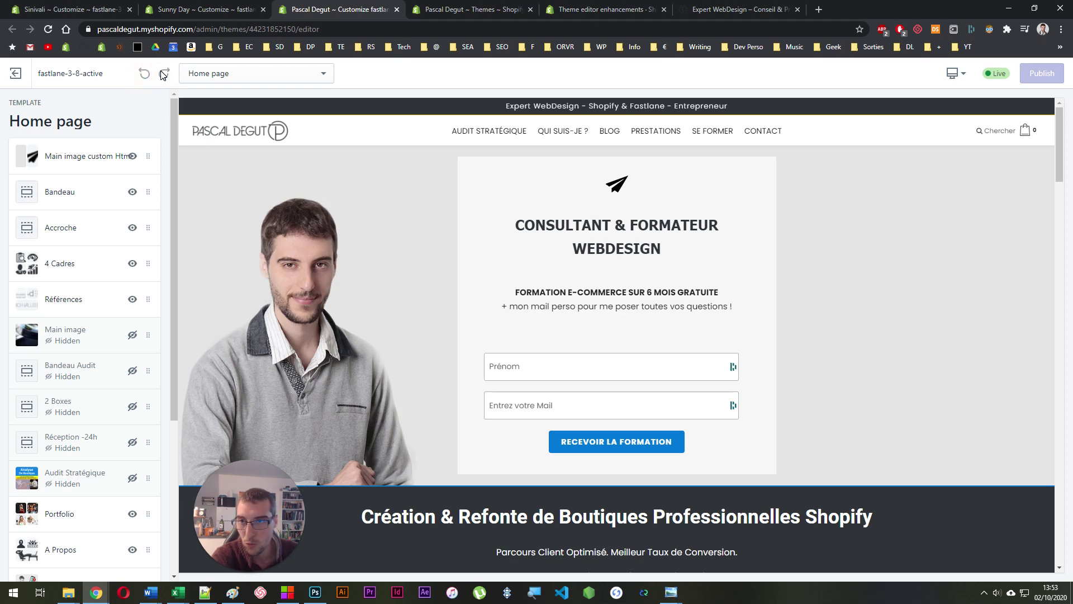
# - Compare the page template lists offered by Sunny Day's old editor and the redesigned editor, keeping Home page selected
pyautogui.hotkey('ctrl', 'shift', 'Tab')
pyautogui.click(246, 74)
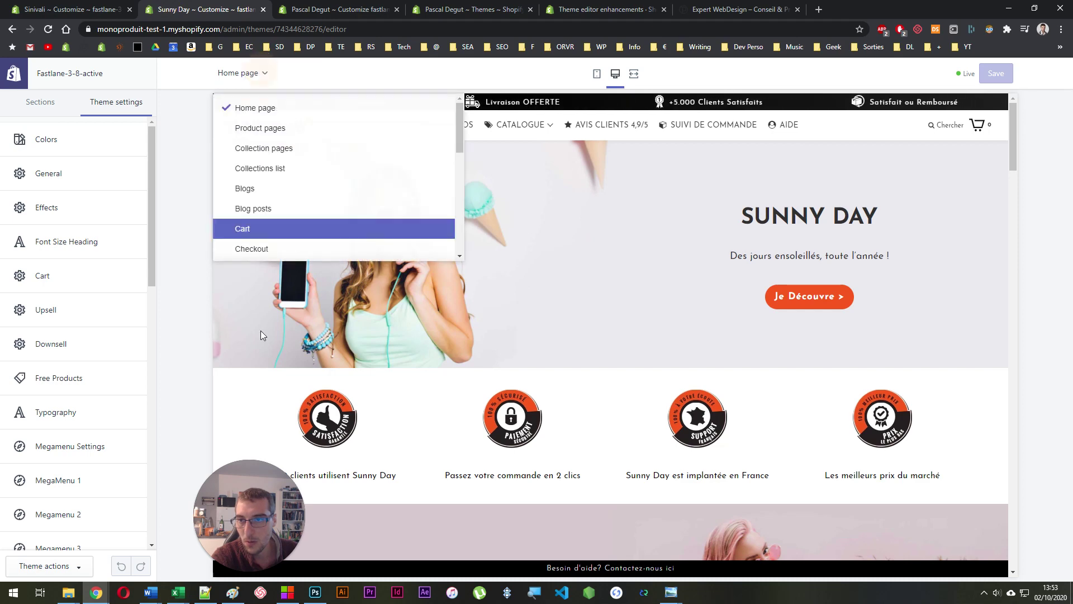
pyautogui.click(174, 135)
pyautogui.hotkey('ctrl', 'Tab')
pyautogui.click(240, 74)
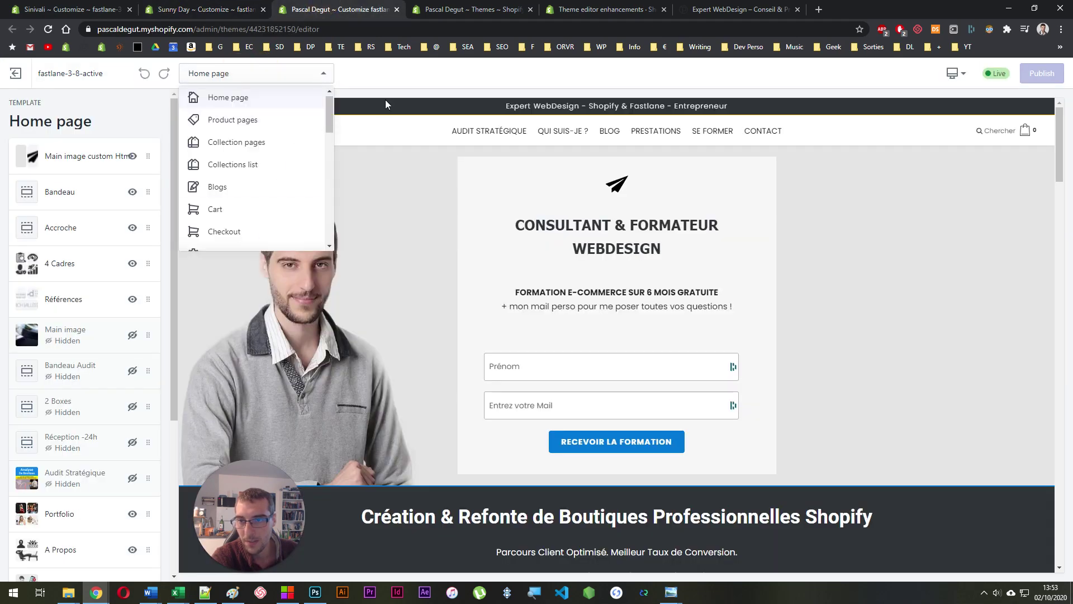
pyautogui.click(406, 70)
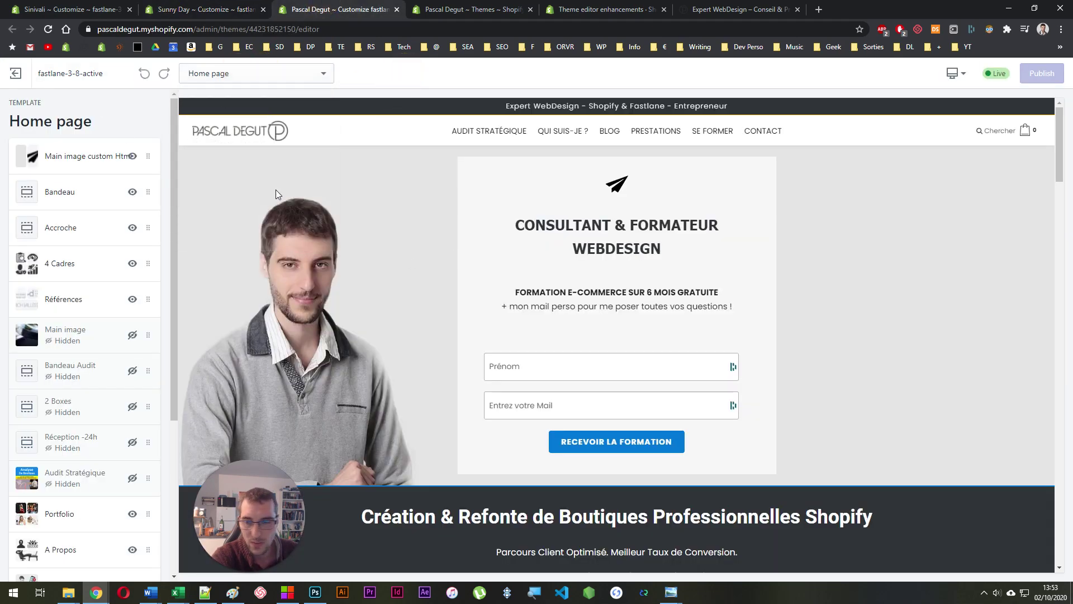
# - Compare the Theme actions options in Sunny Day's old editor with those in the redesigned editor
pyautogui.scroll(-4, 136, 266)
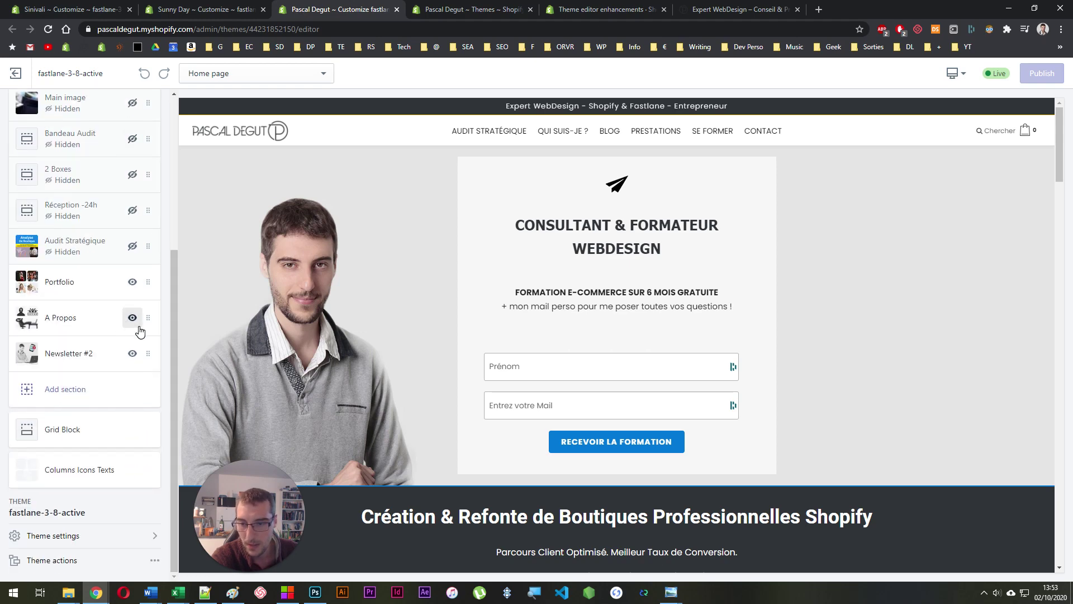
pyautogui.click(224, 9)
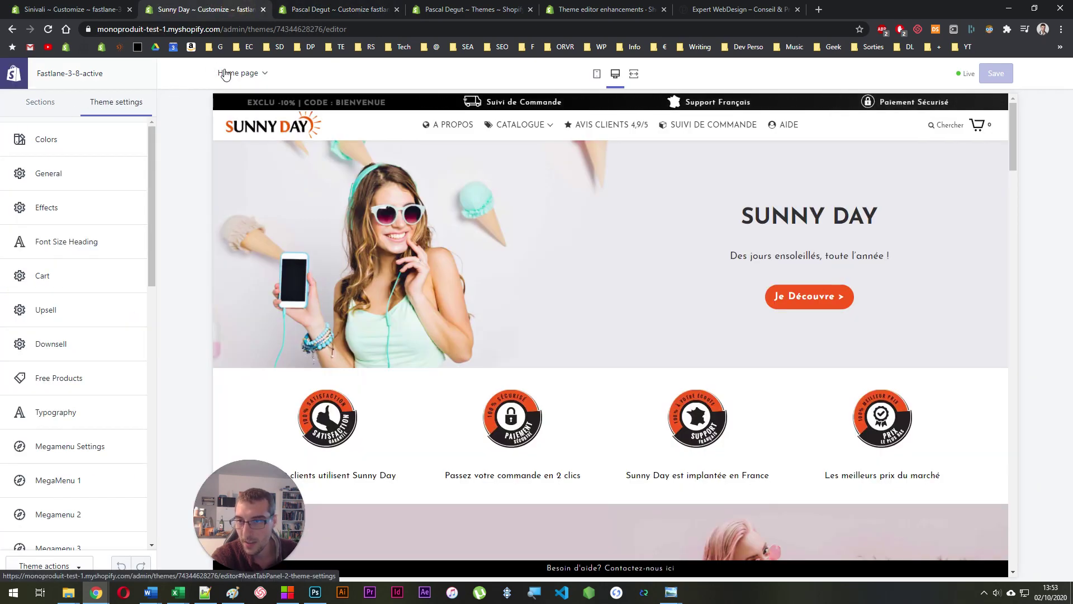
pyautogui.scroll(-10, 75, 252)
pyautogui.click(67, 566)
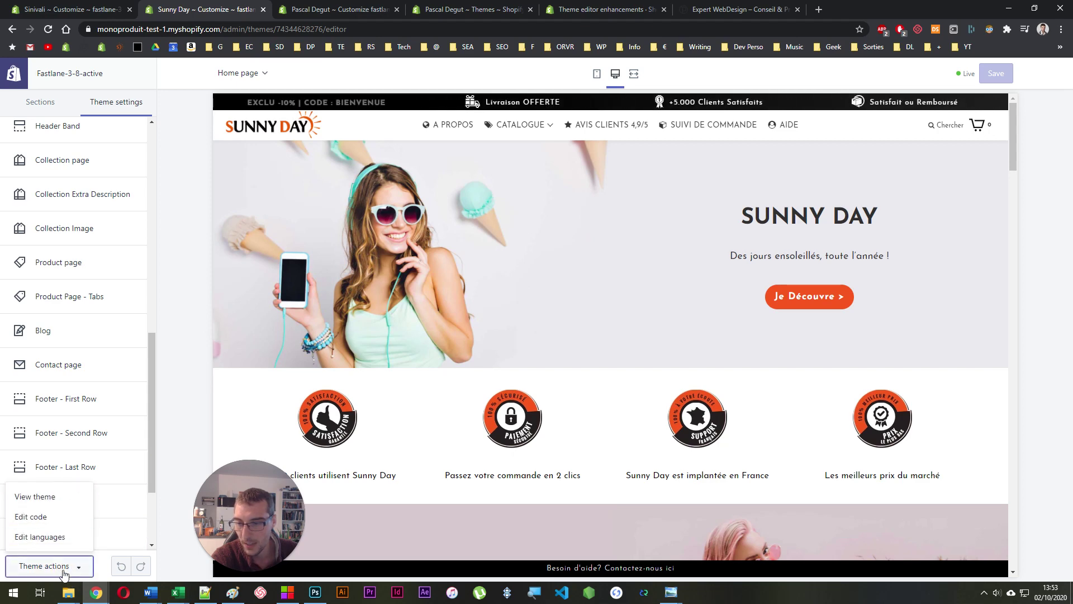
pyautogui.click(65, 567)
pyautogui.click(338, 9)
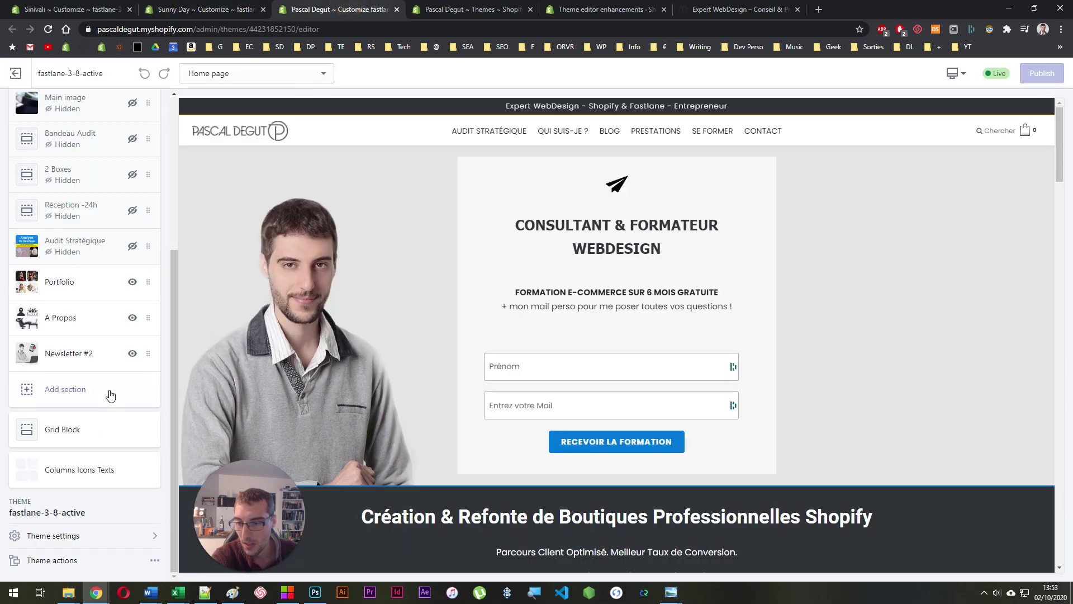
pyautogui.click(155, 561)
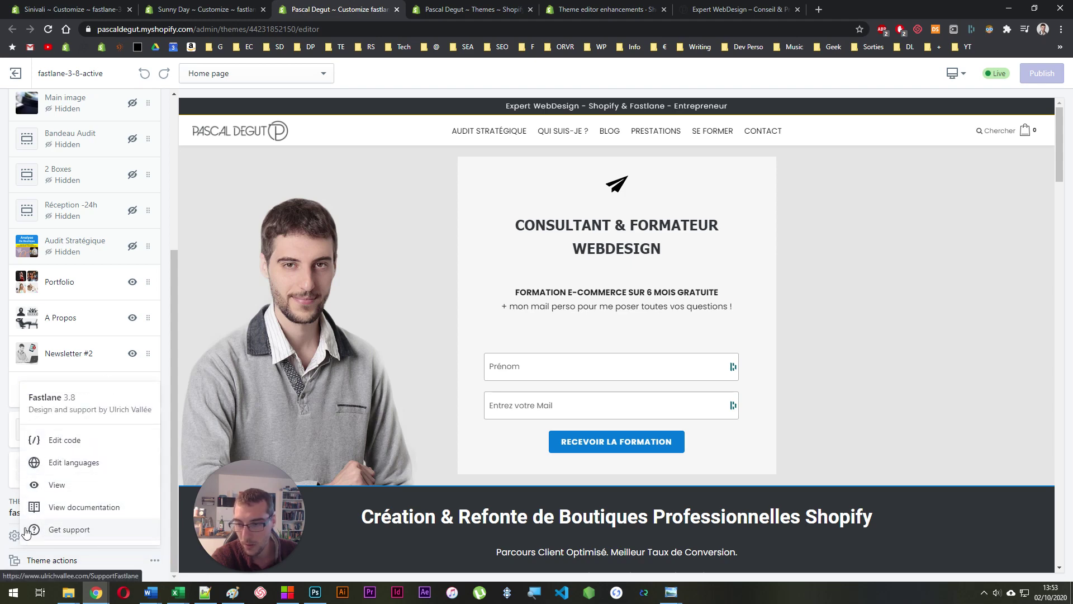
pyautogui.click(155, 560)
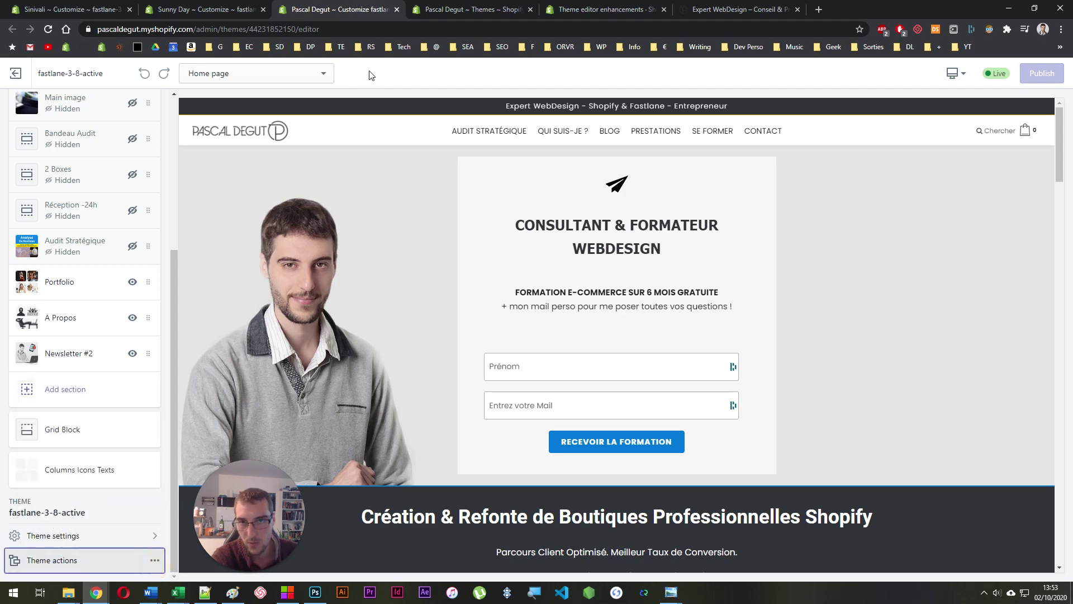
# - Preview Sunny Day's home page in mobile and fullscreen modes in the old editor, ending on the desktop preview
pyautogui.click(244, 6)
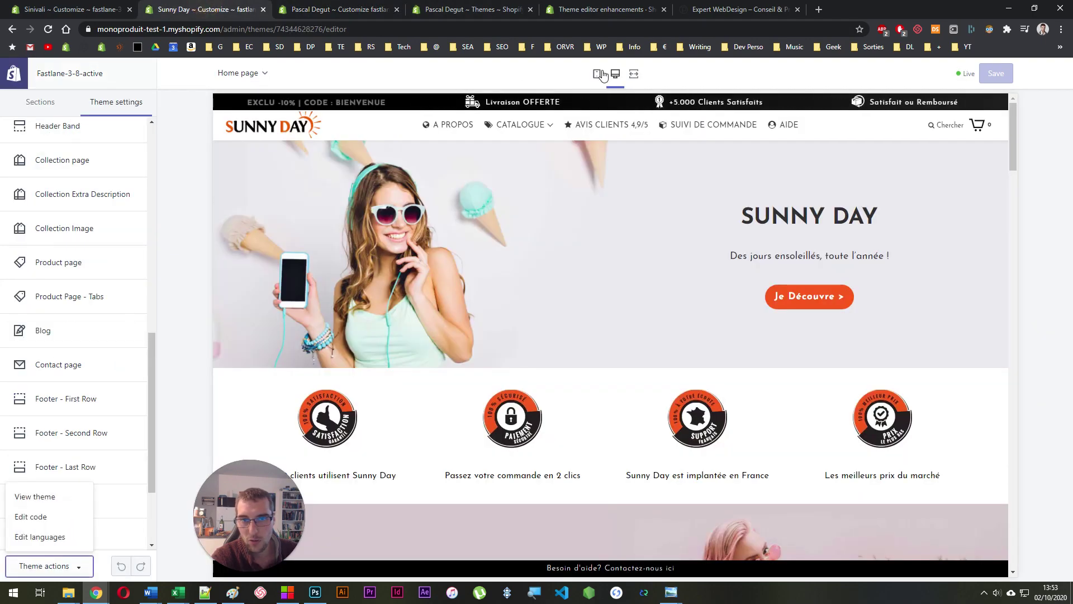
pyautogui.click(597, 73)
pyautogui.click(634, 74)
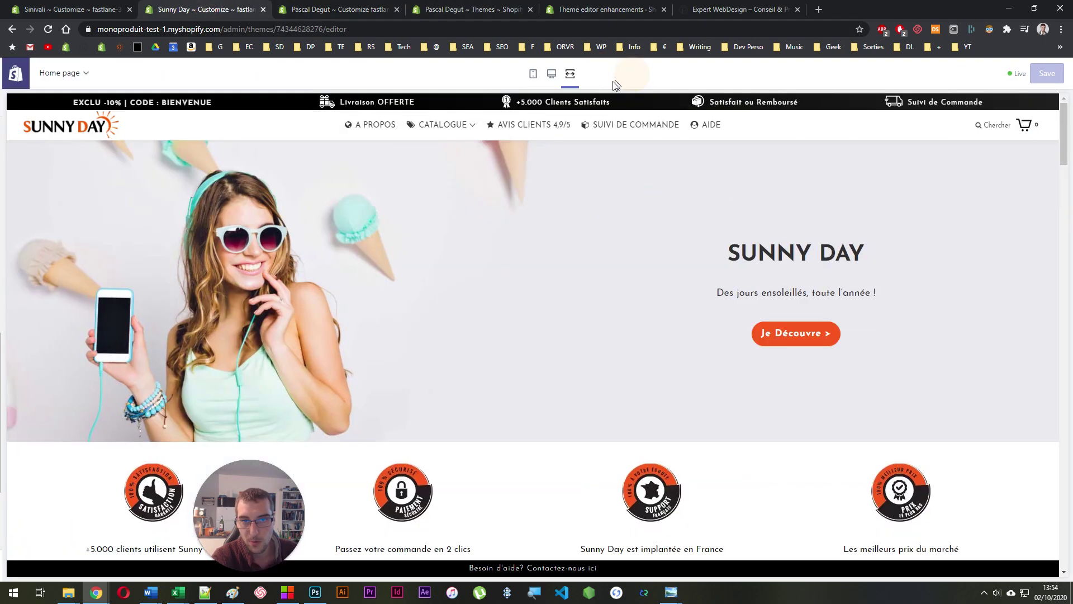
pyautogui.click(551, 73)
# - Review the Mobile, Desktop and Fullscreen preview options in the redesigned editor without changing the preview mode
pyautogui.click(339, 10)
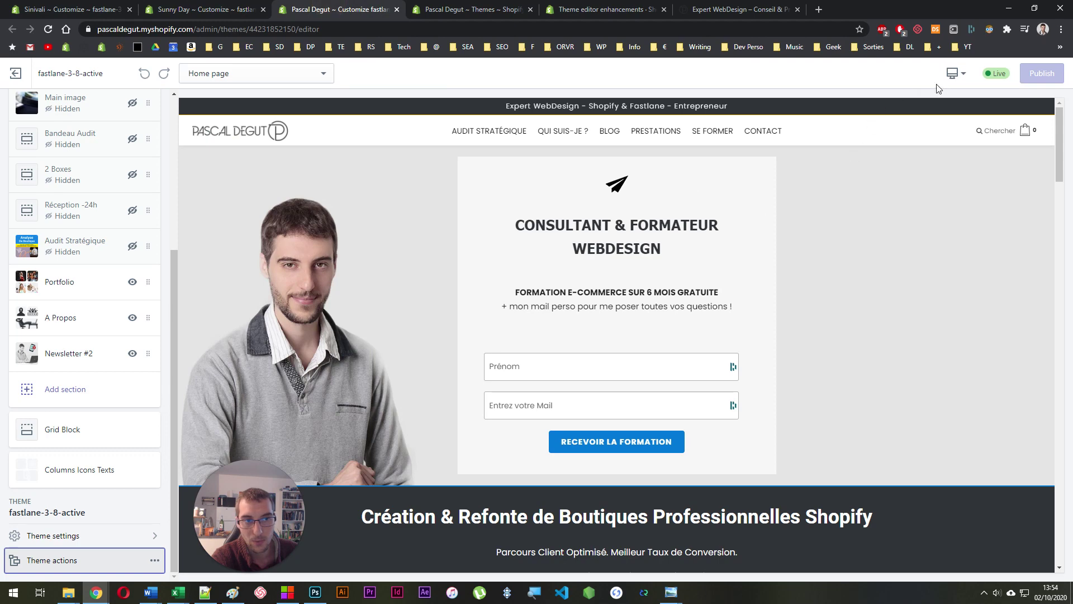
pyautogui.click(953, 73)
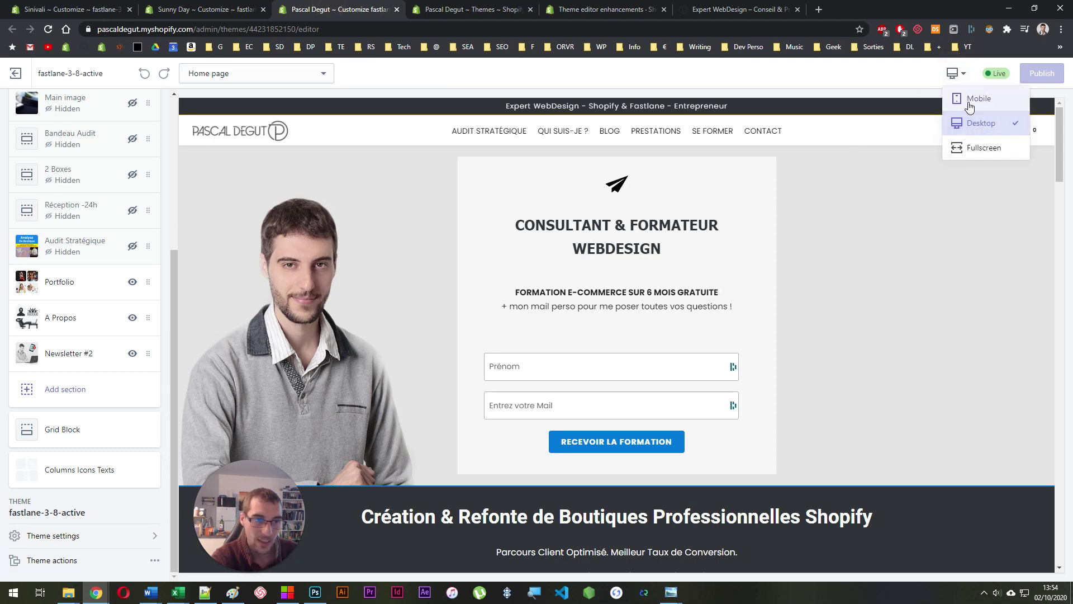
pyautogui.click(581, 75)
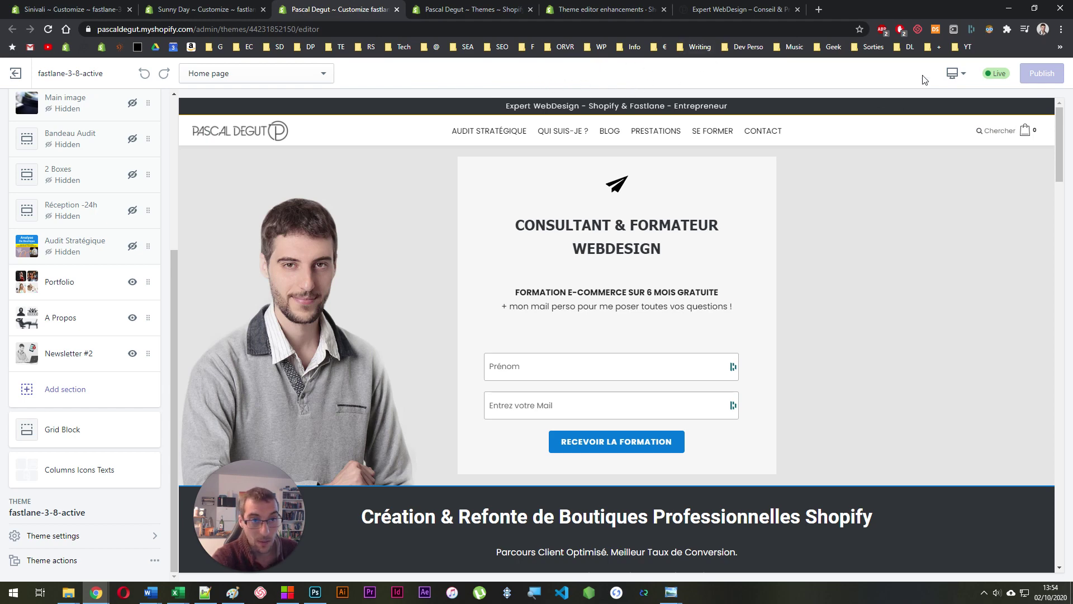
pyautogui.click(954, 73)
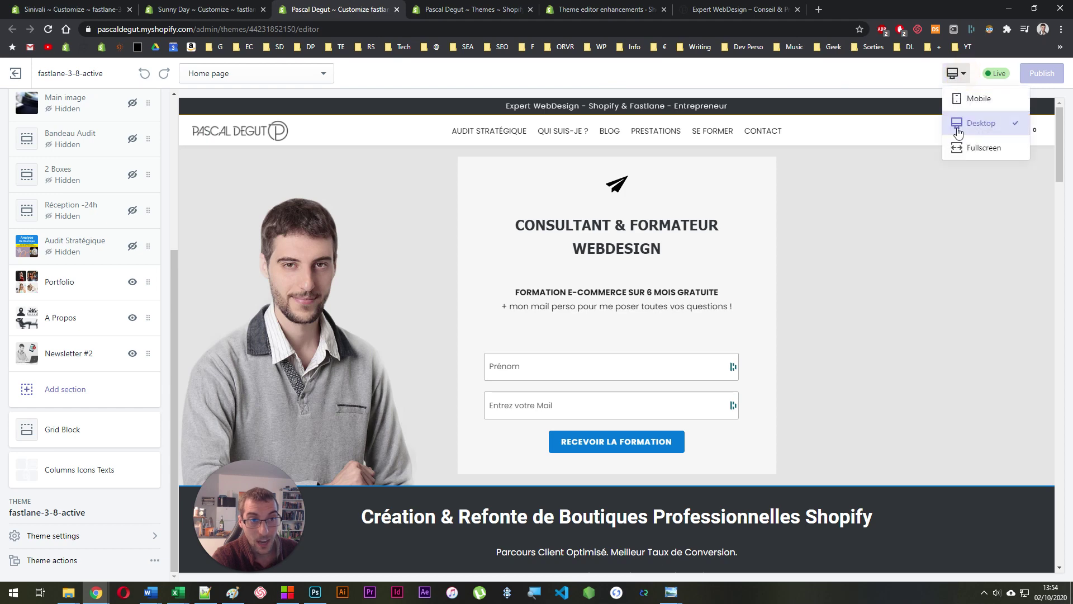
pyautogui.click(562, 88)
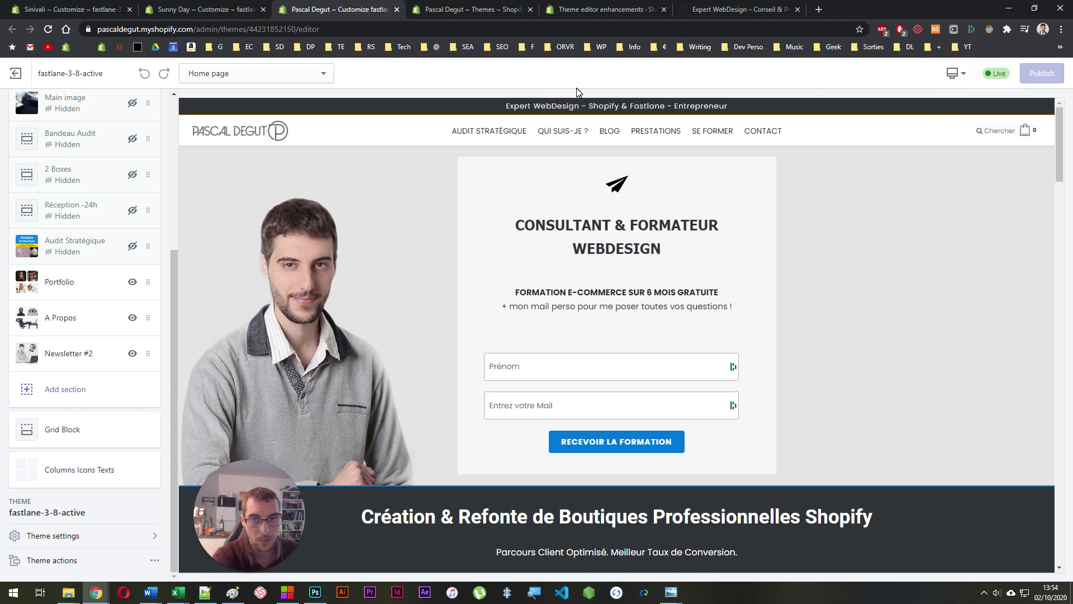
# - Compare the redesigned editor's Home page section list with the Sections list in Sunny Day's old editor
pyautogui.scroll(4, 80, 361)
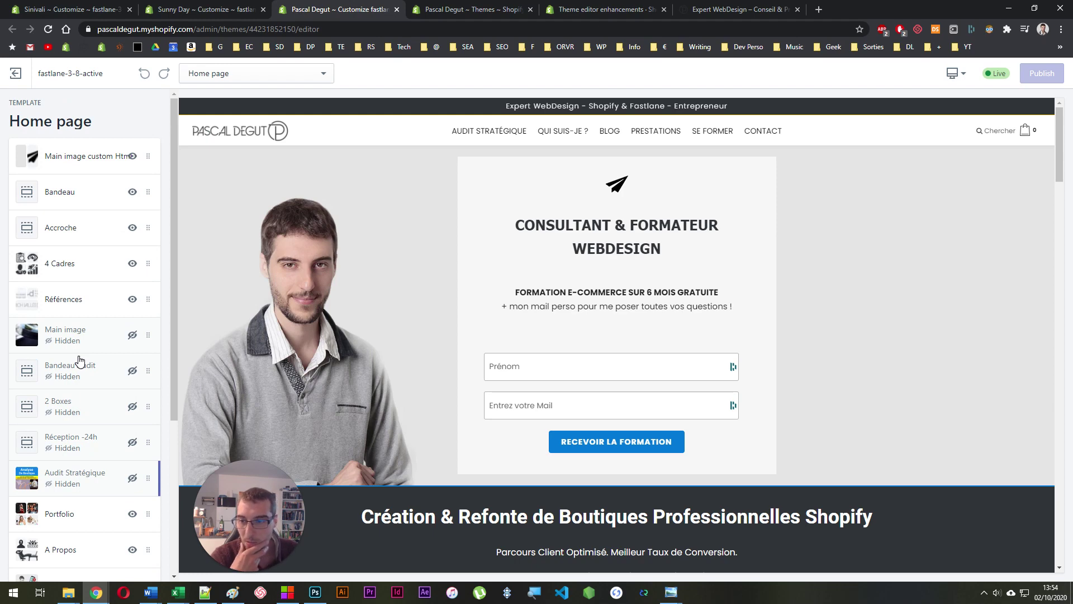
pyautogui.click(212, 9)
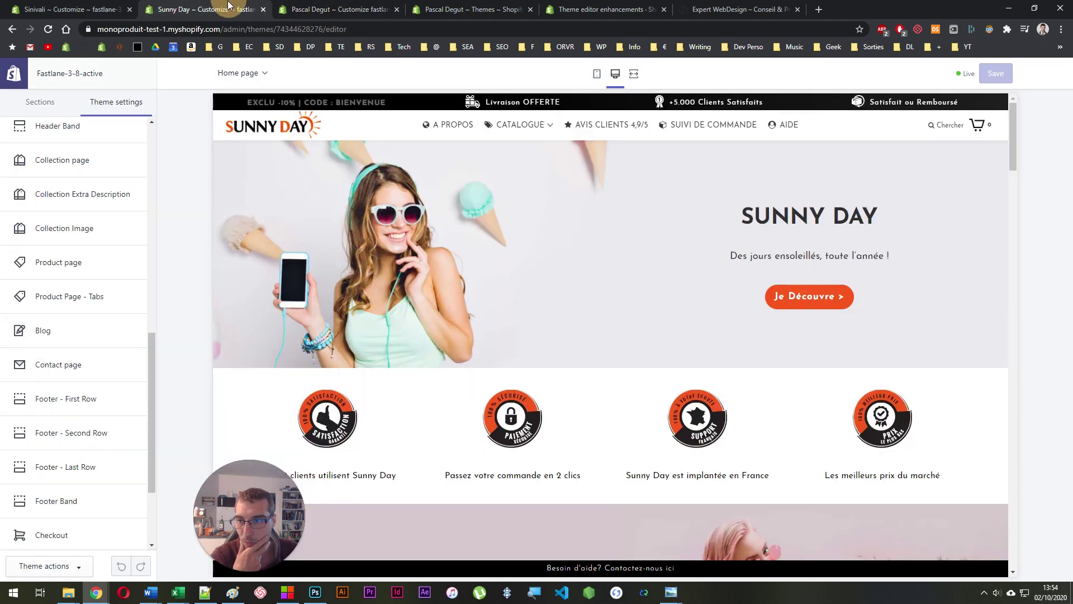
pyautogui.click(74, 103)
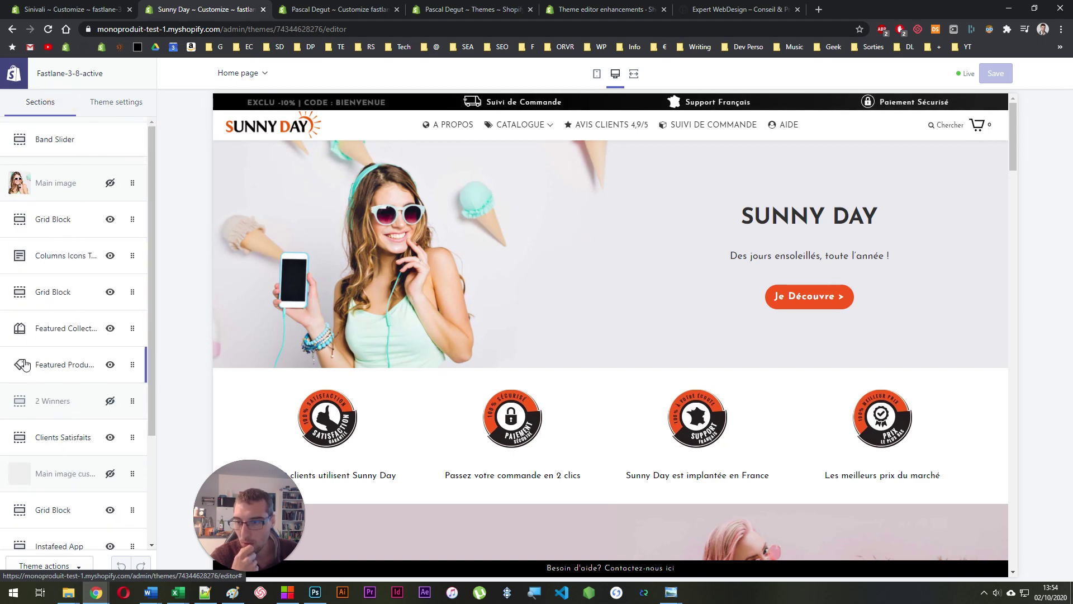
pyautogui.scroll(-3, 22, 382)
pyautogui.scroll(5, 30, 384)
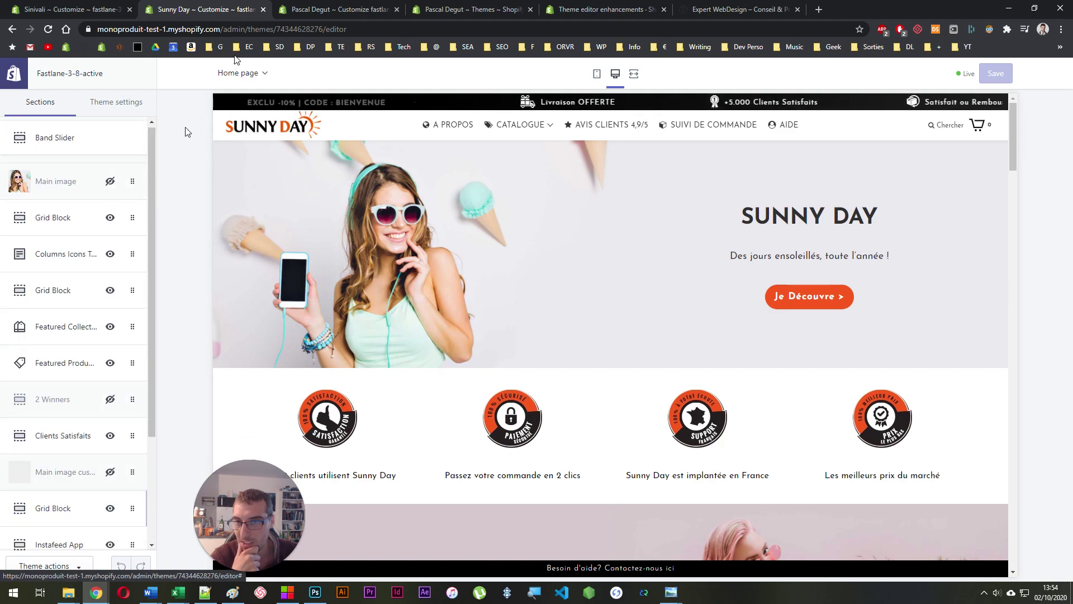
# - Examine the redesigned editor's home page preview down to the footer alongside its section thumbnails and hidden-section labels
pyautogui.click(305, 8)
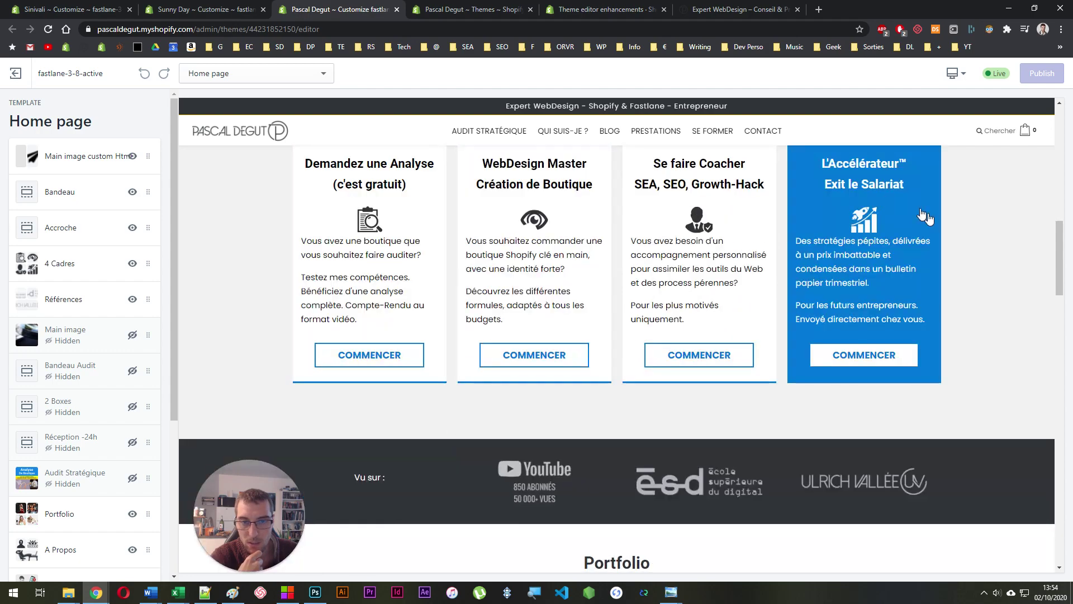
pyautogui.scroll(-3, 29, 370)
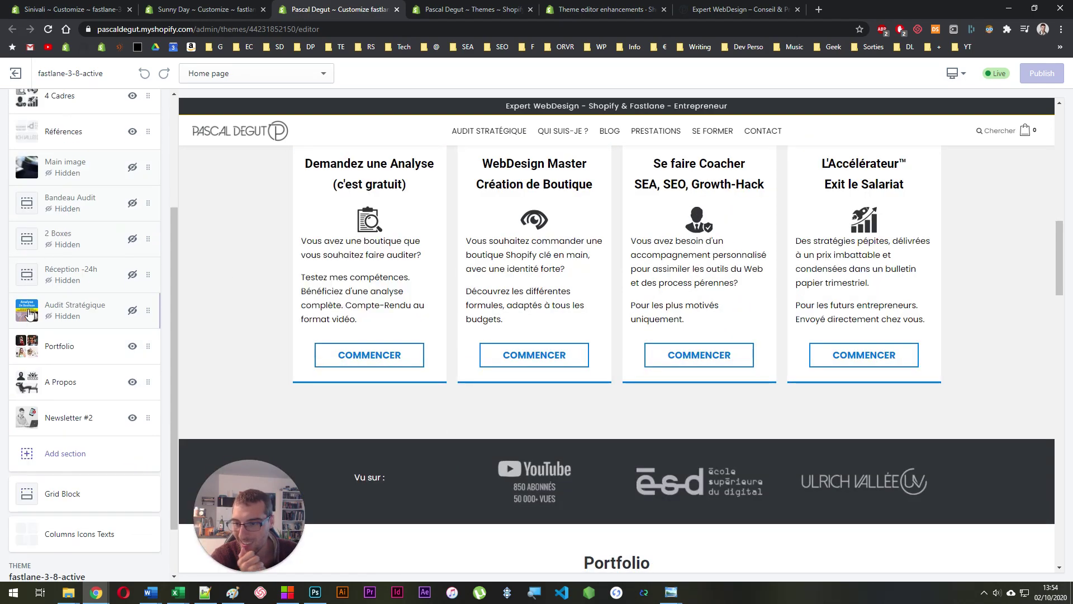
pyautogui.scroll(-18, 455, 371)
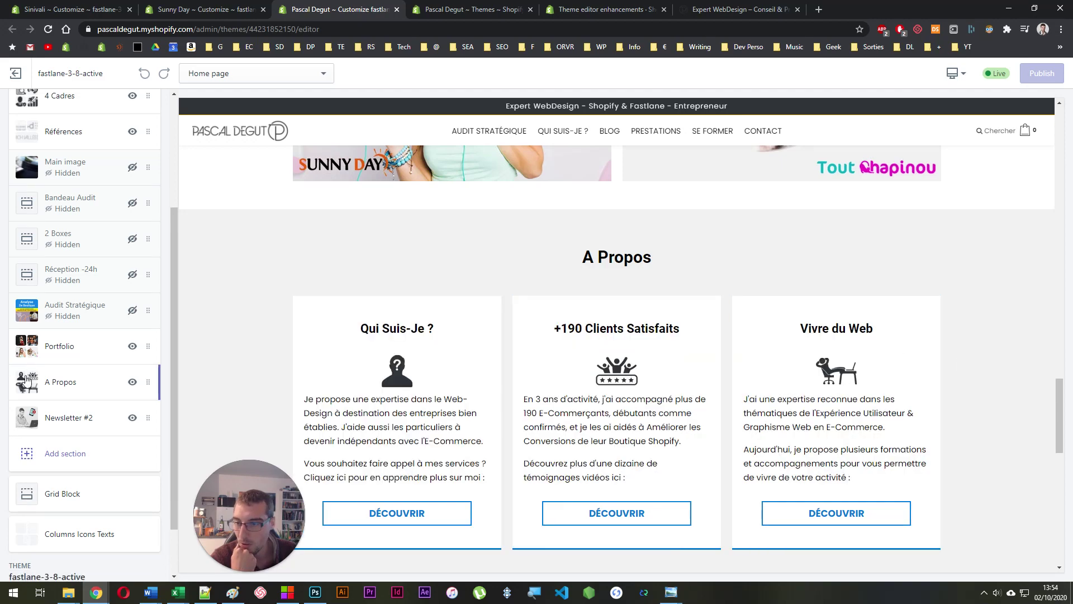
pyautogui.scroll(6, 546, 306)
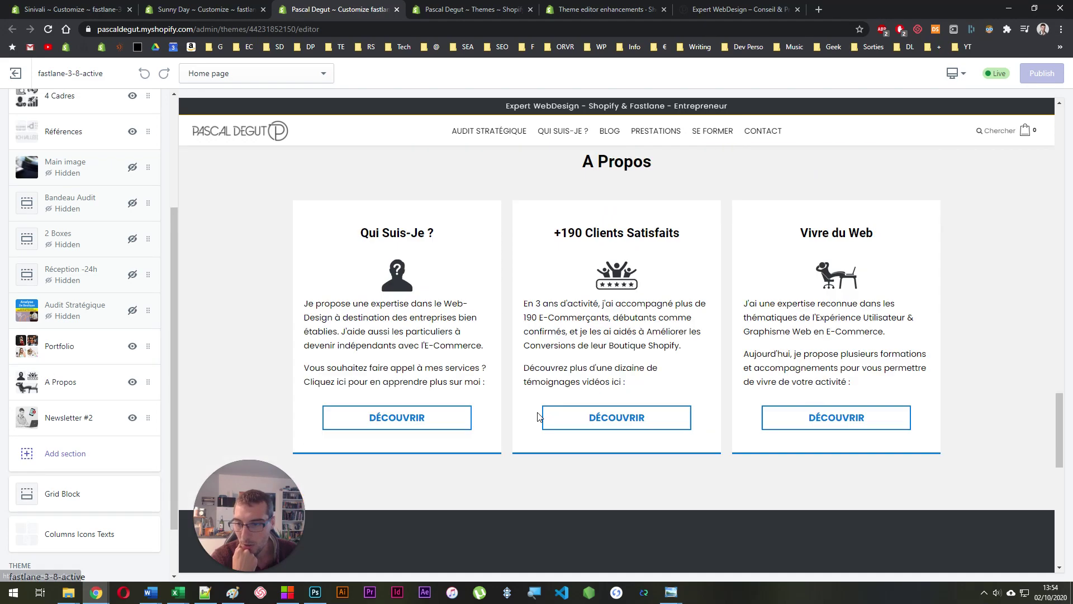
pyautogui.moveTo(112, 425)
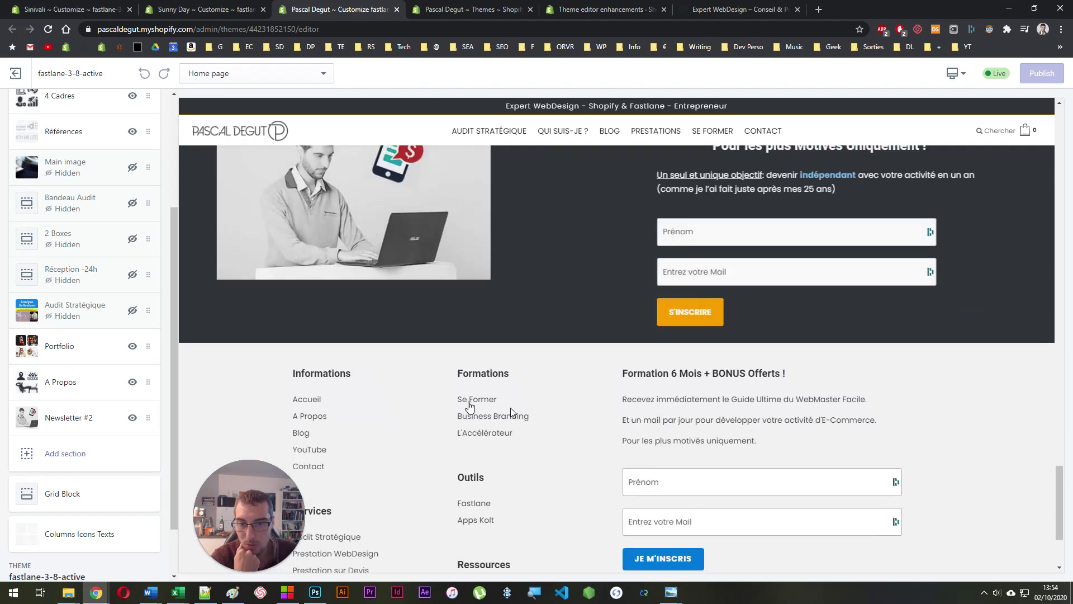
pyautogui.scroll(3, 112, 427)
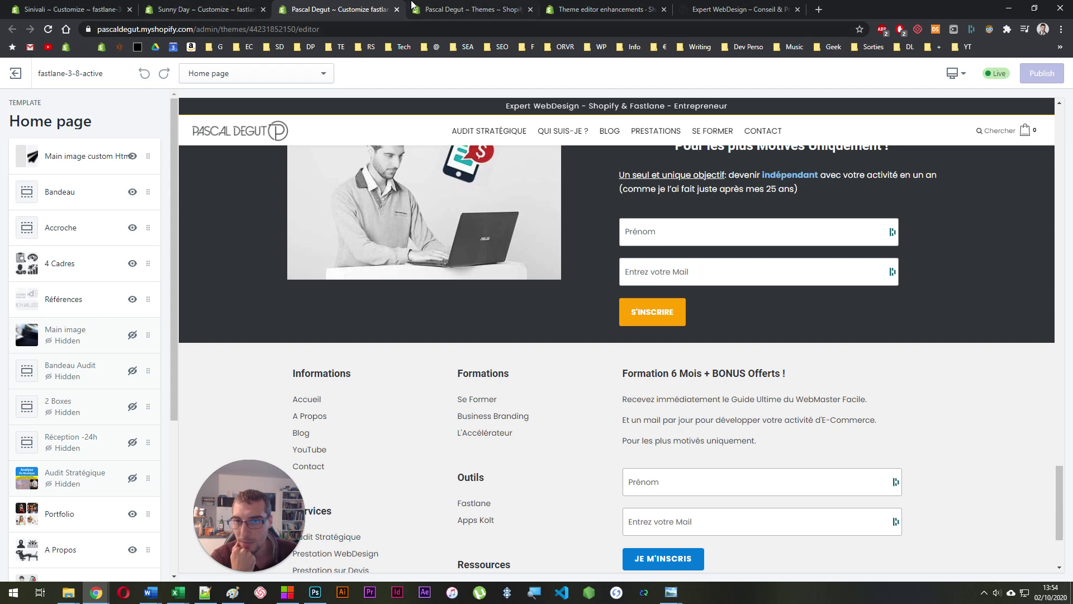
# - Alternate between both editors to compare how hidden sections are displayed, then view Sunny Day's lower home page sections
pyautogui.click(206, 9)
pyautogui.click(327, 6)
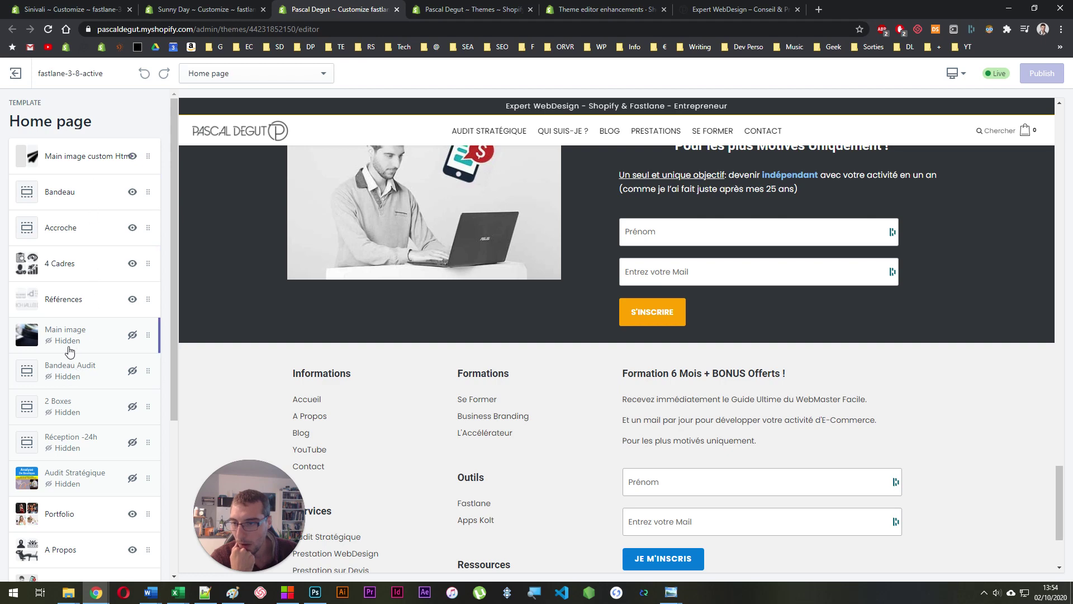
pyautogui.click(243, 8)
pyautogui.scroll(-5, 56, 338)
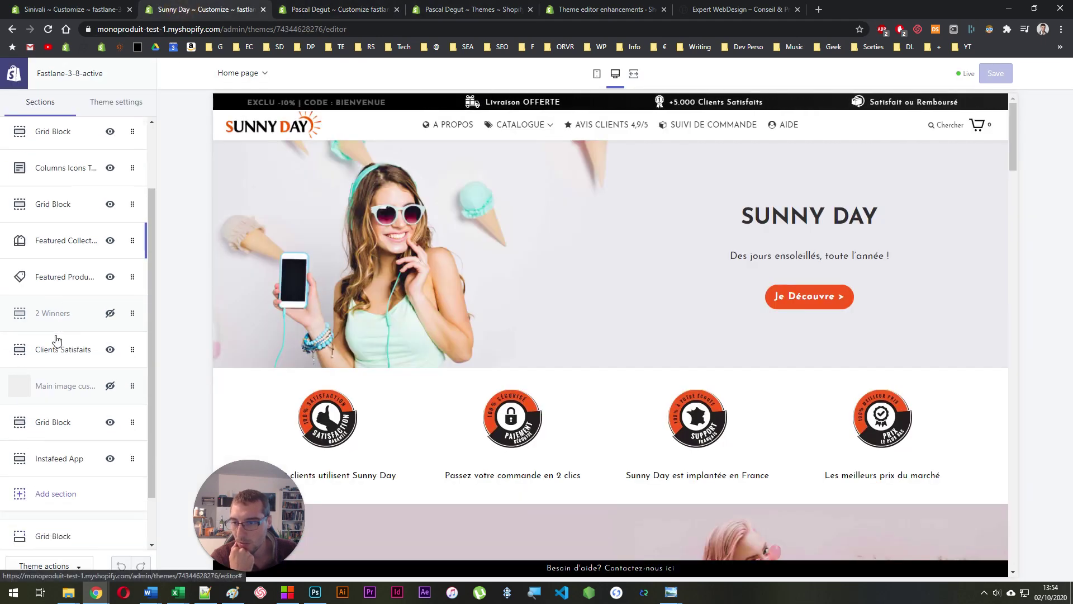
# - Open the 4 Cadres section in the redesigned editor and review its content blocks and the content types available to add
pyautogui.click(357, 8)
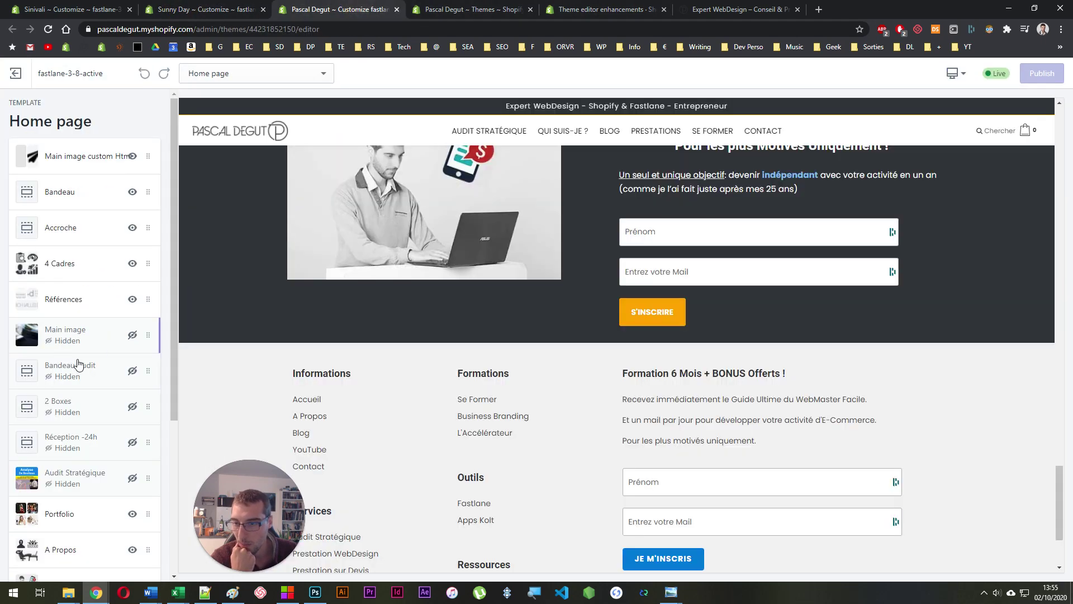
pyautogui.scroll(10, 259, 362)
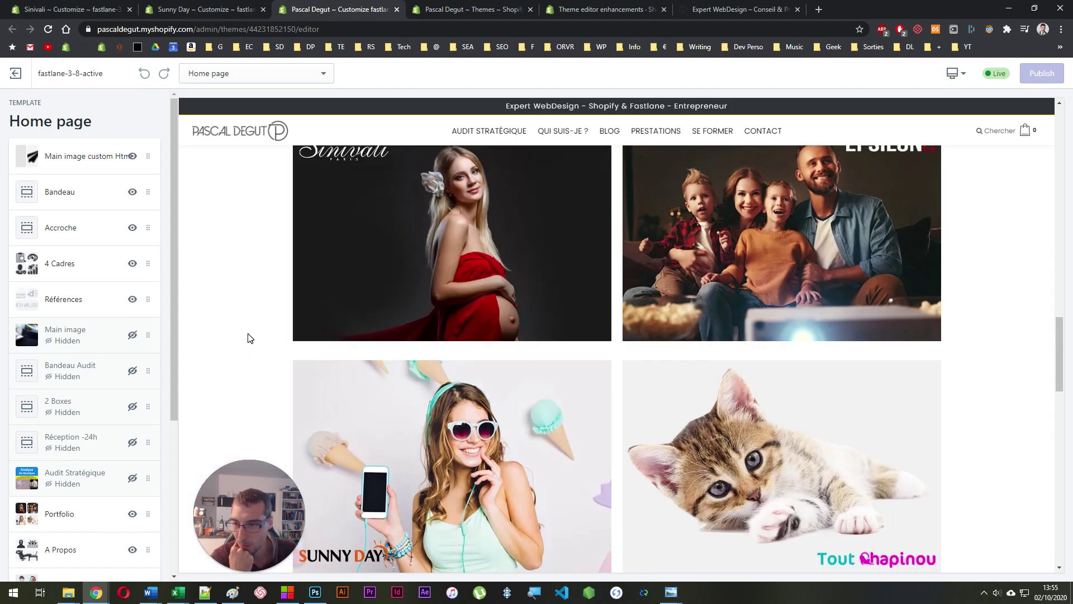
pyautogui.scroll(10, 247, 335)
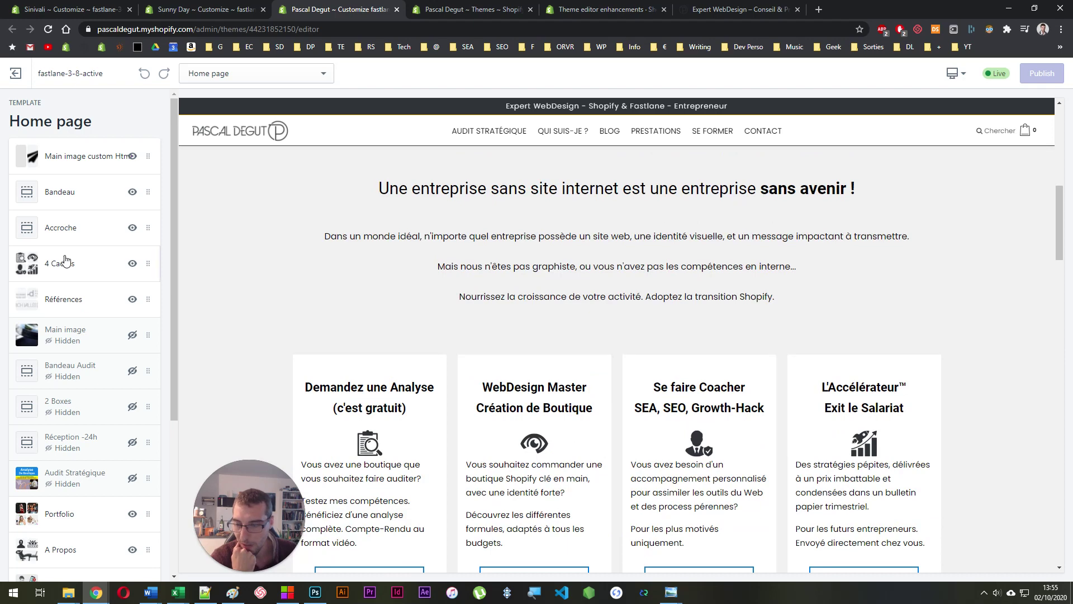
pyautogui.click(65, 261)
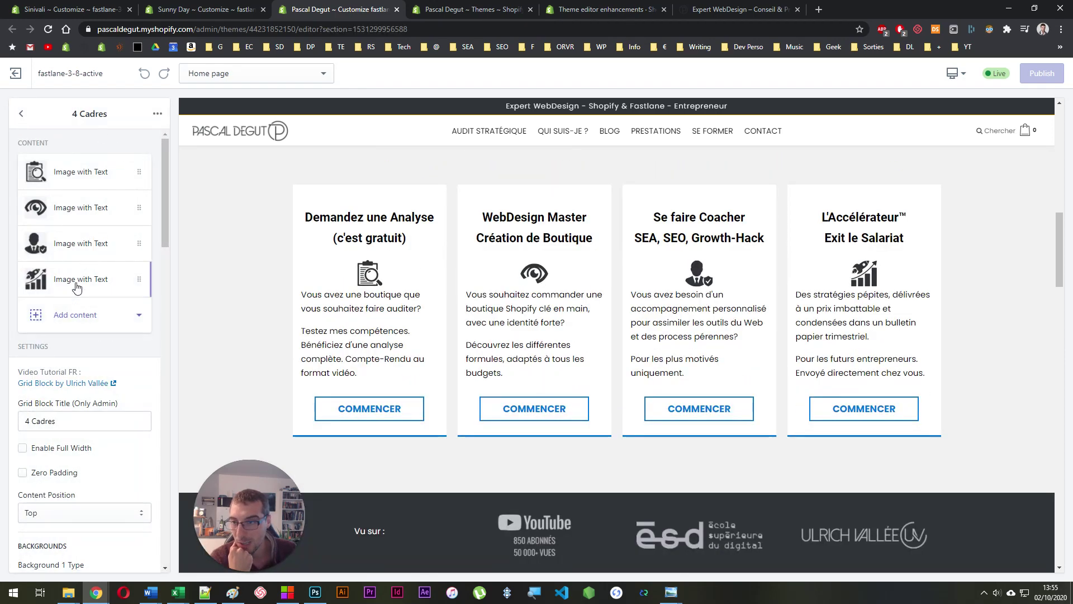
pyautogui.scroll(-8, 75, 319)
pyautogui.scroll(8, 74, 317)
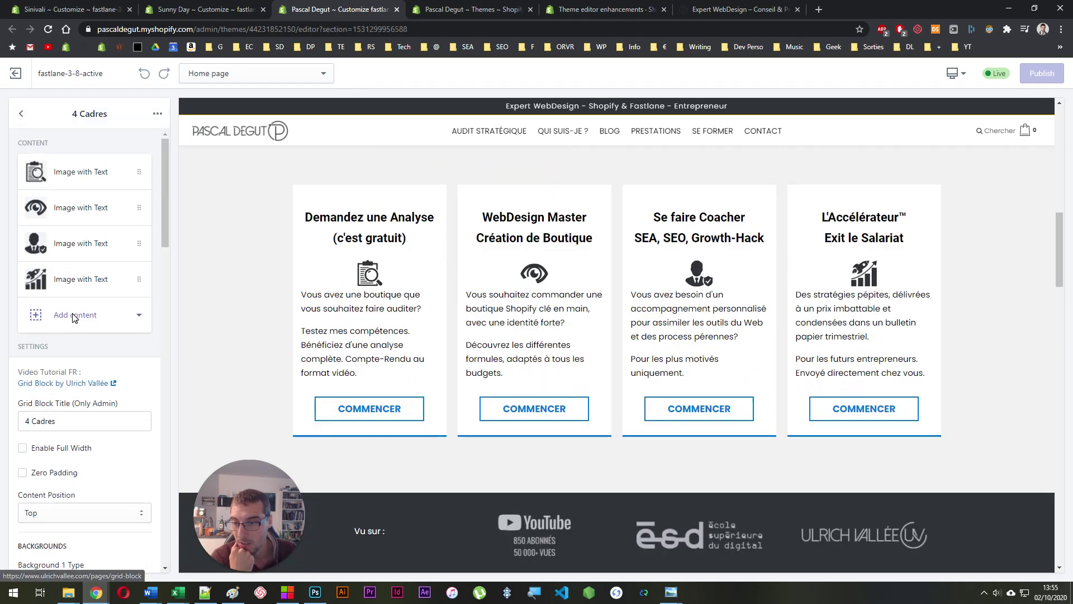
pyautogui.click(103, 314)
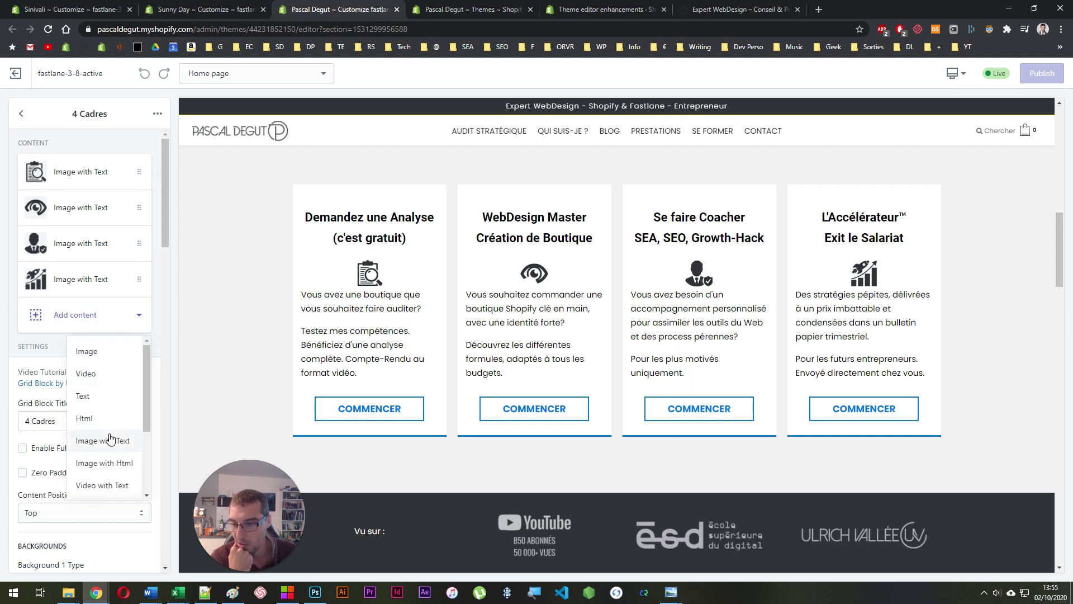
pyautogui.click(115, 319)
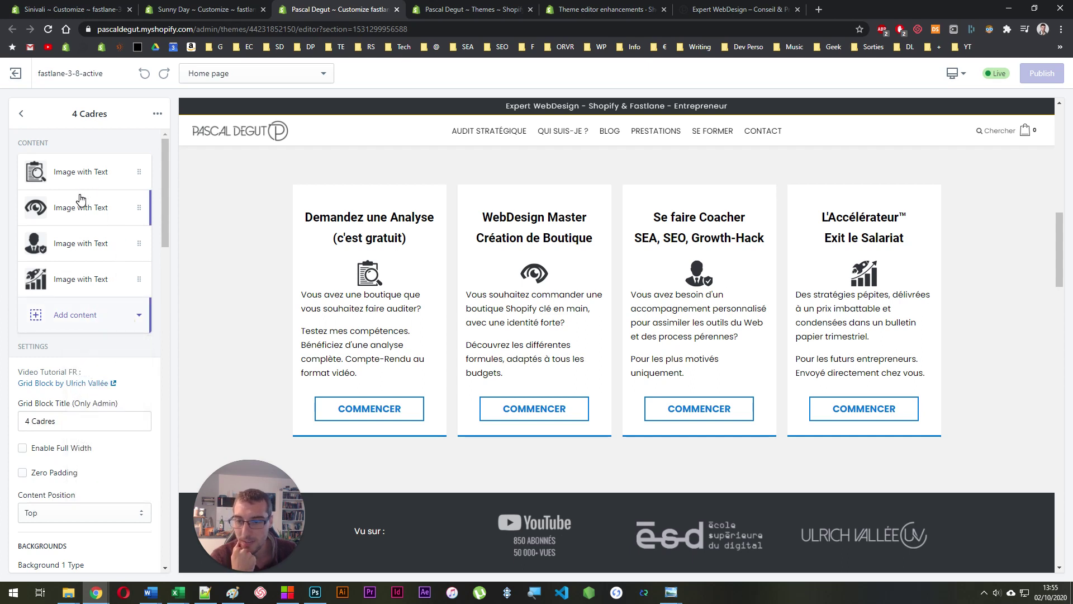
# - Open the Grid Block above Featured Collection in Sunny Day's old editor and compare its Content placement with the redesigned 4 Cadres section
pyautogui.click(202, 9)
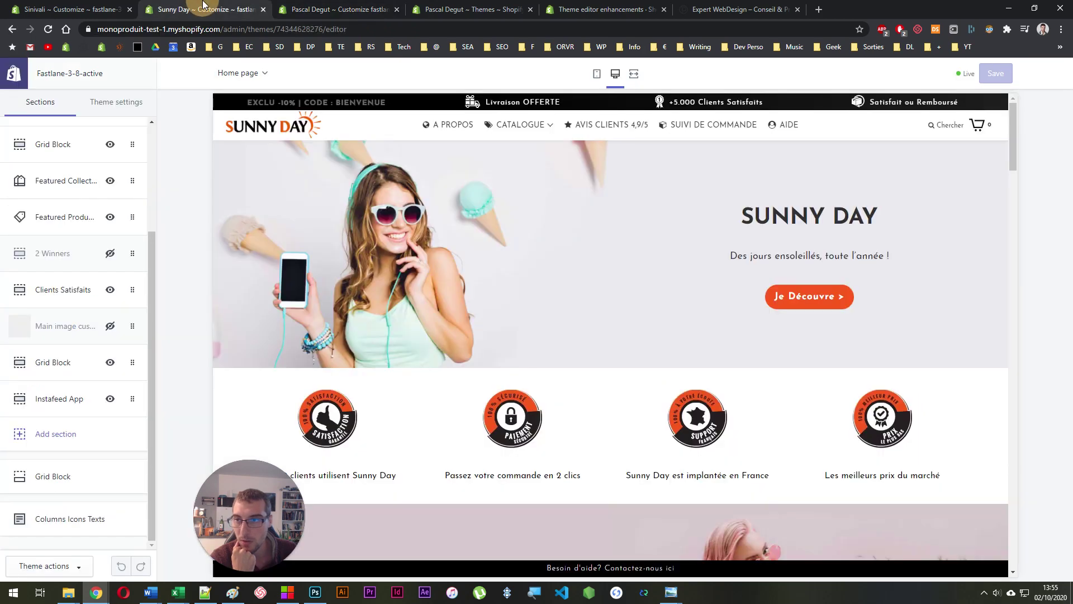
pyautogui.click(60, 146)
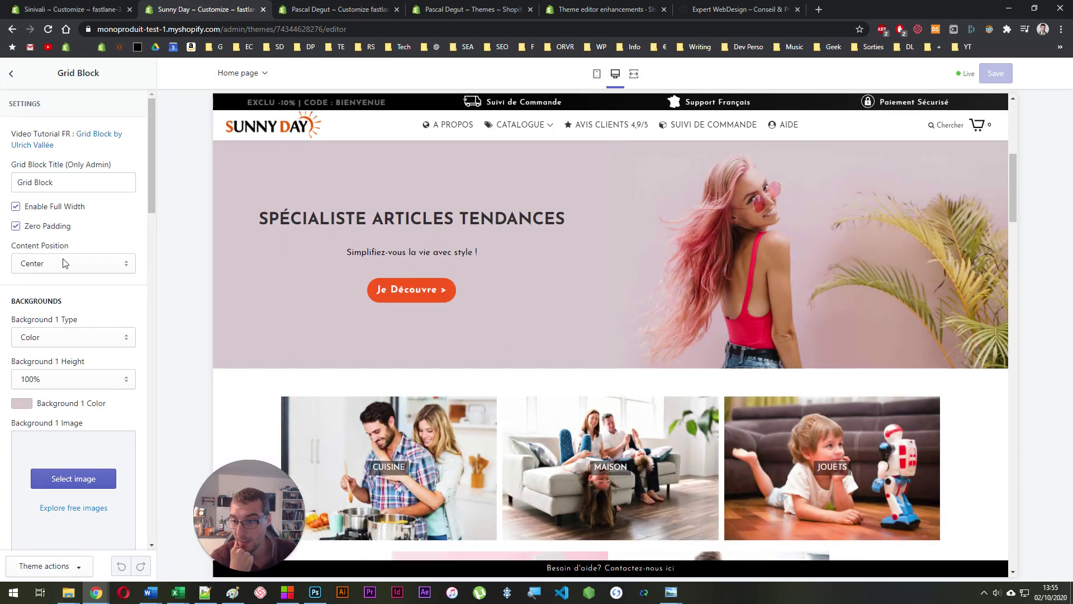
pyautogui.moveTo(156, 164); pyautogui.dragTo(162, 517)
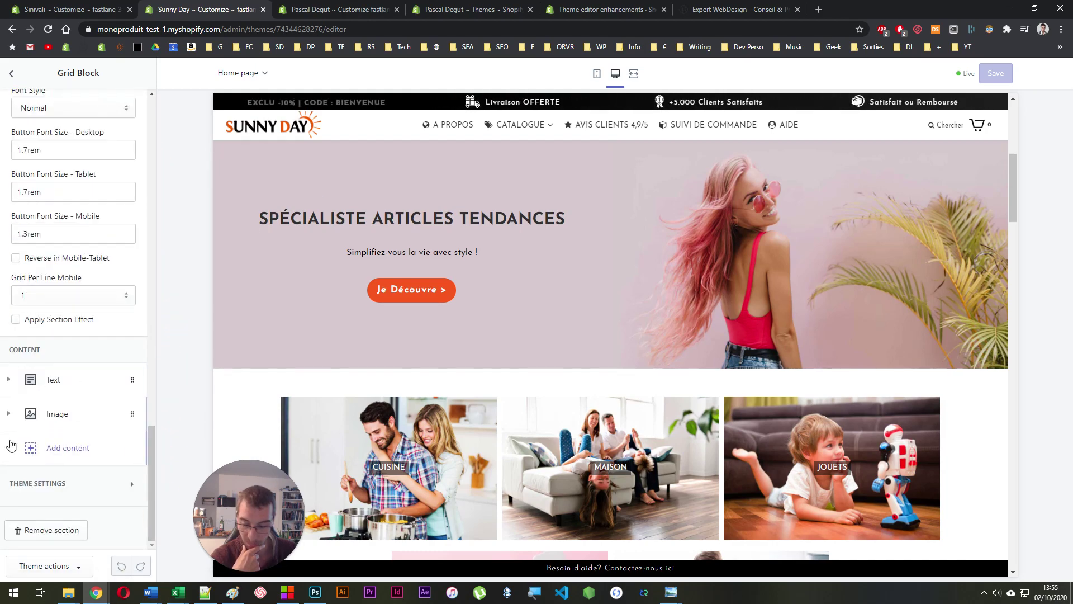
pyautogui.click(353, 10)
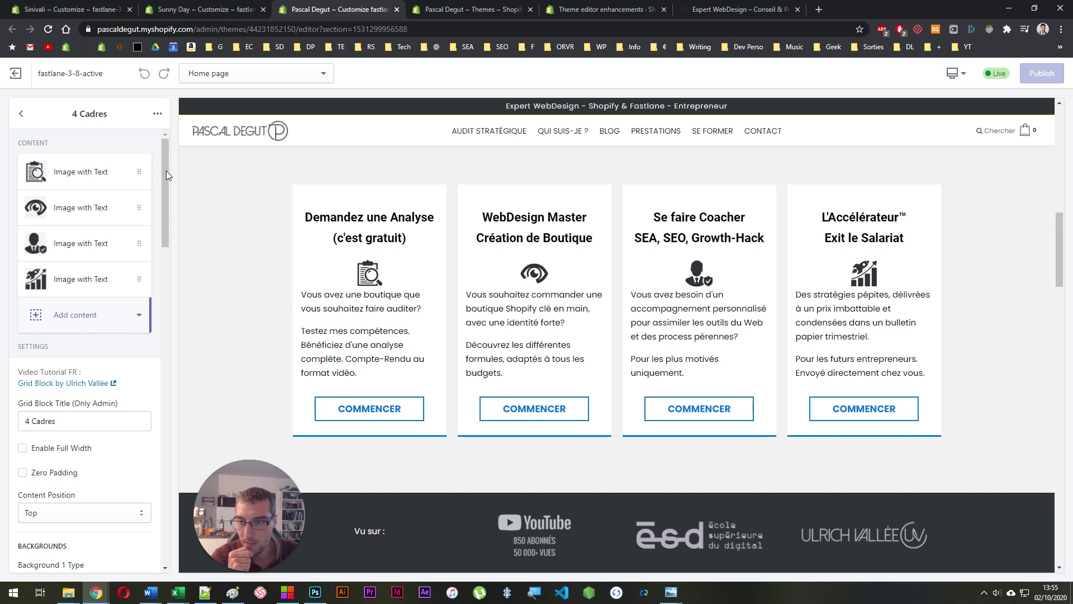
pyautogui.click(166, 209)
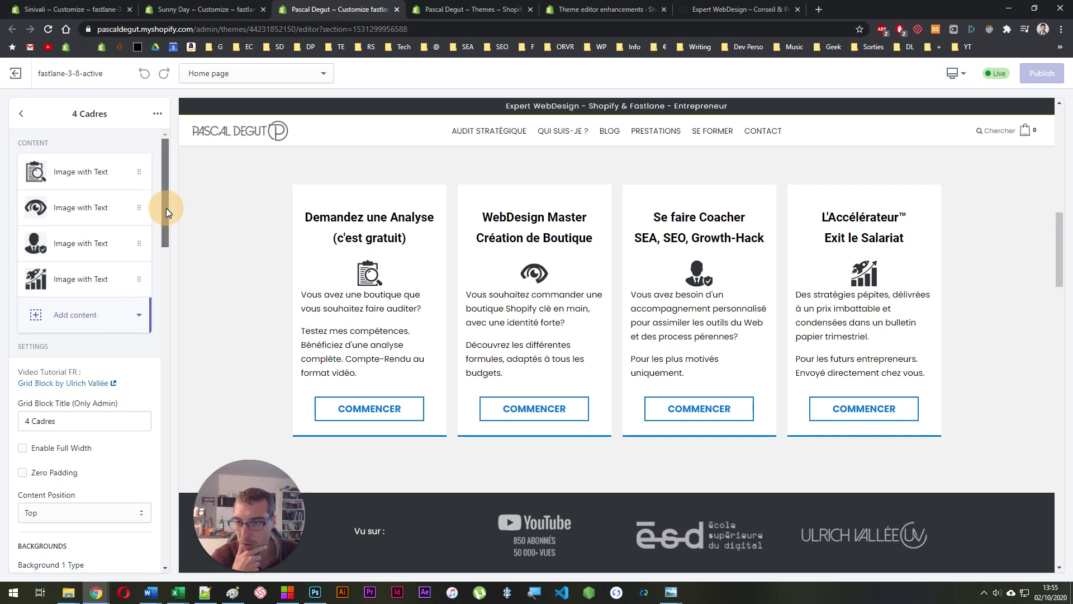
# - Leave the Grid Block in Sunny Day's old editor and show the theme settings list
pyautogui.click(143, 17)
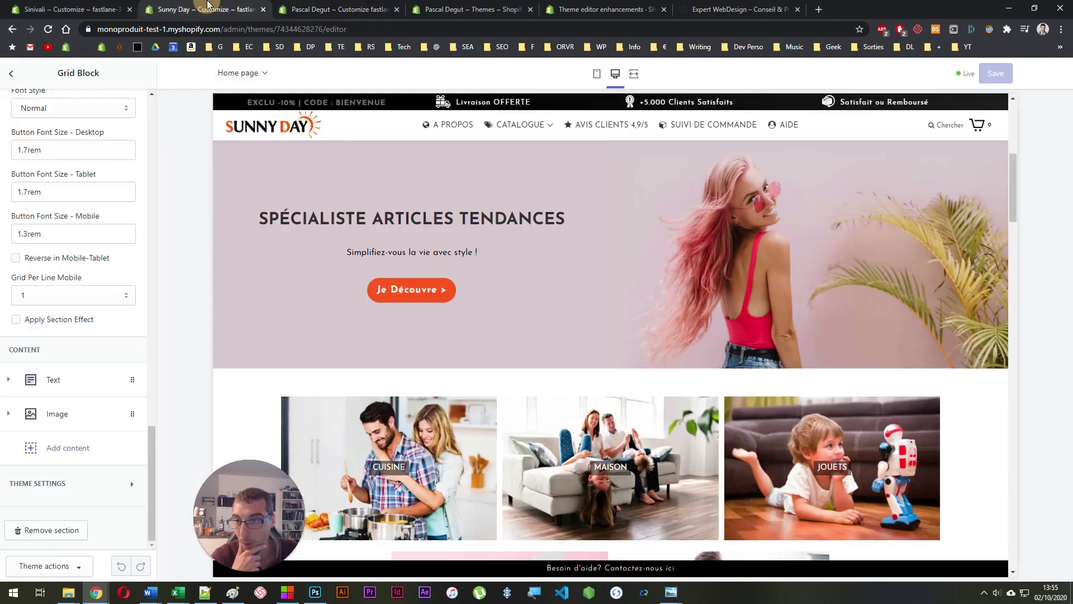
pyautogui.scroll(10, 103, 224)
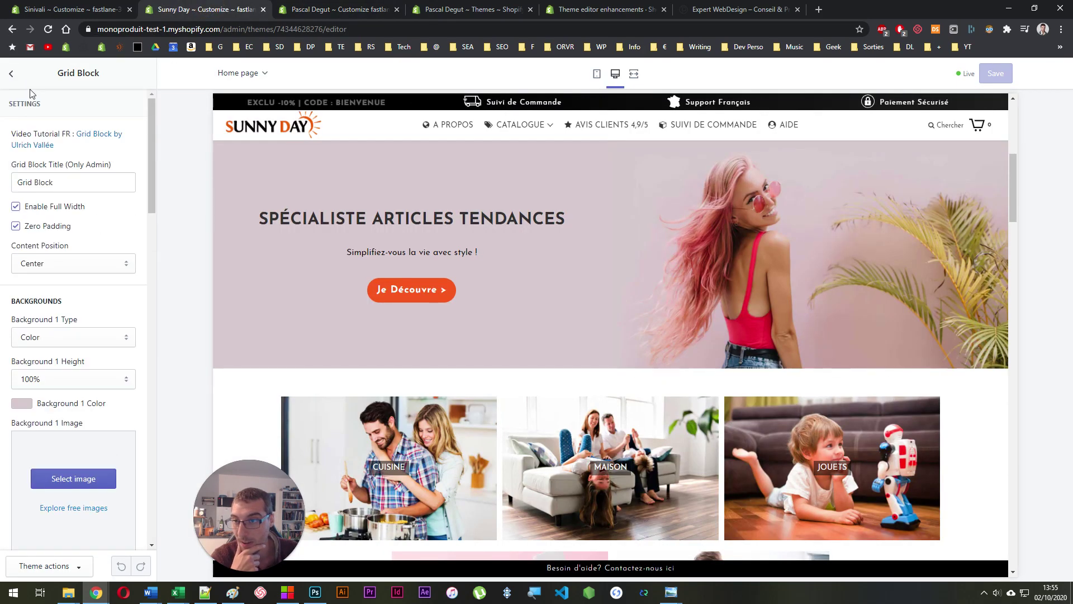
pyautogui.click(11, 72)
pyautogui.scroll(3, 83, 167)
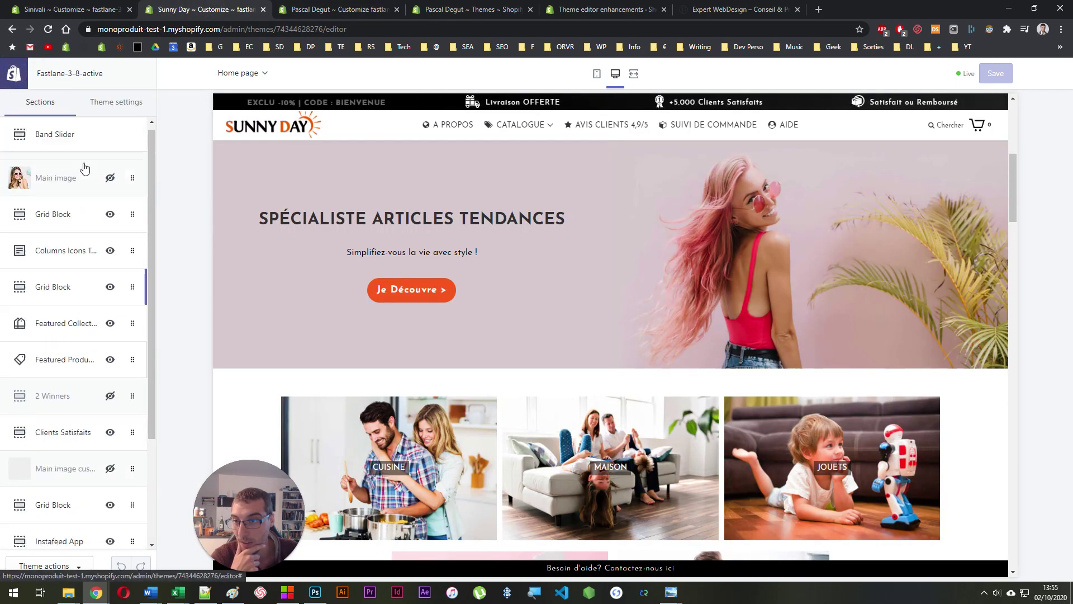
pyautogui.click(120, 100)
# - Leave 4 Cadres in the redesigned editor and review the Home page section list down to Theme settings and Theme actions
pyautogui.click(293, 10)
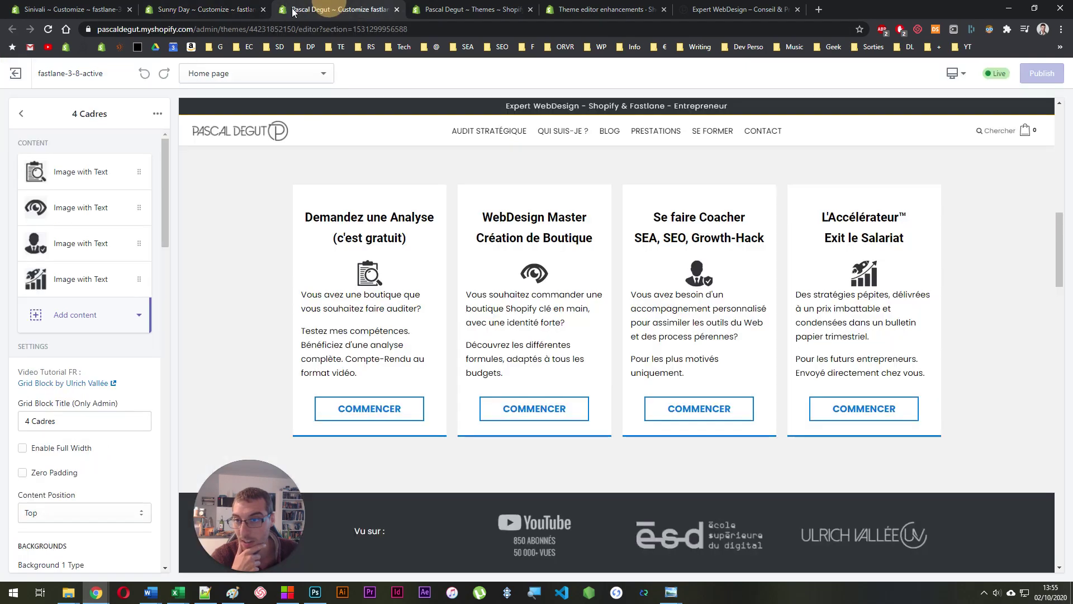
pyautogui.click(21, 113)
pyautogui.moveTo(173, 133); pyautogui.dragTo(169, 326)
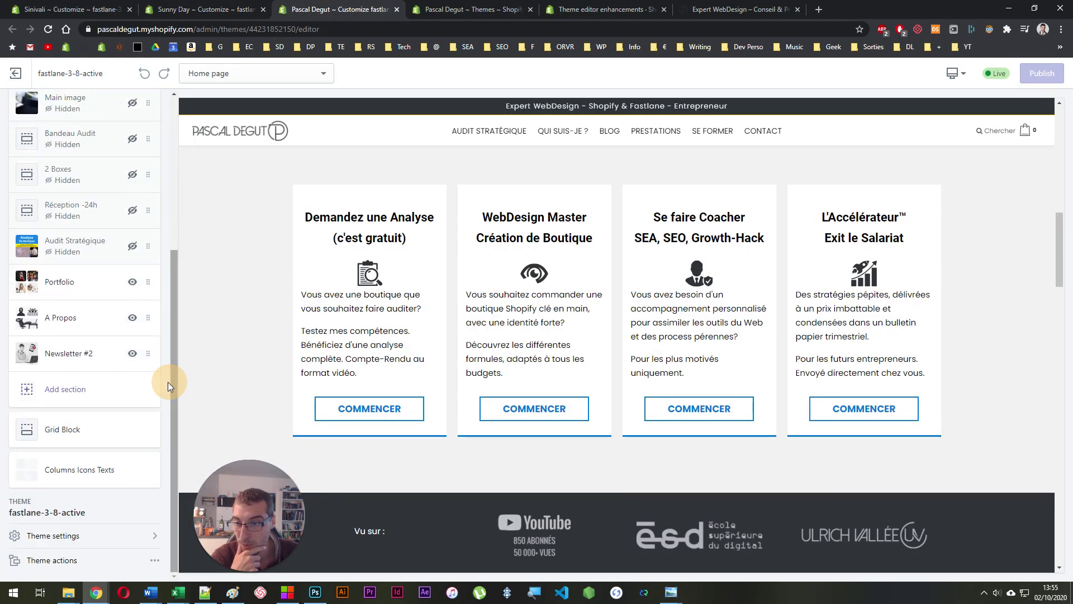
pyautogui.scroll(5, 124, 385)
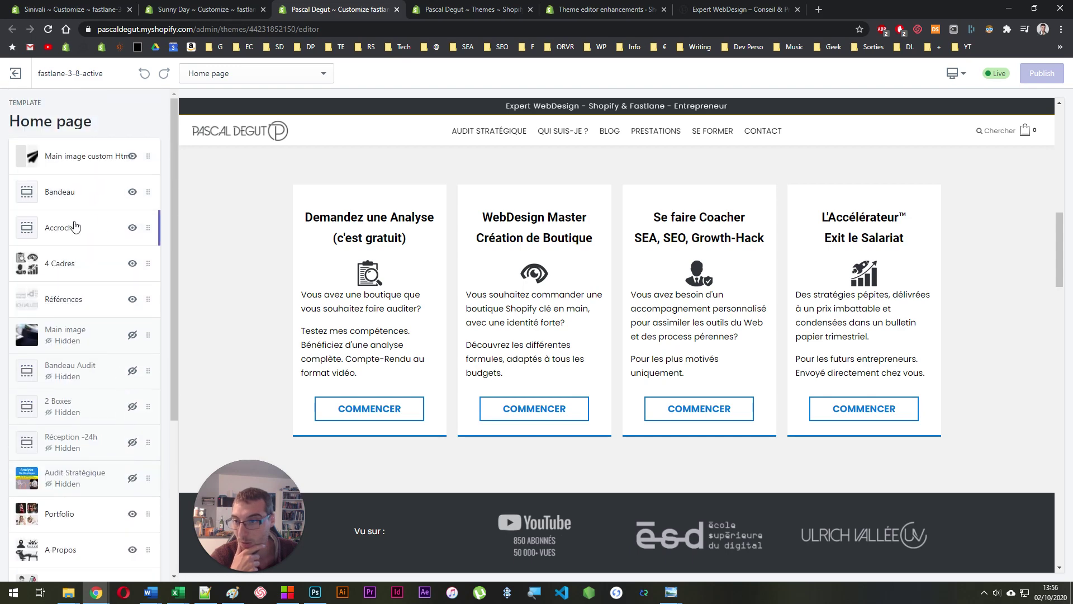
# - Open the first Image with Text block of 4 Cadres and examine its settings down to the padding options
pyautogui.click(61, 263)
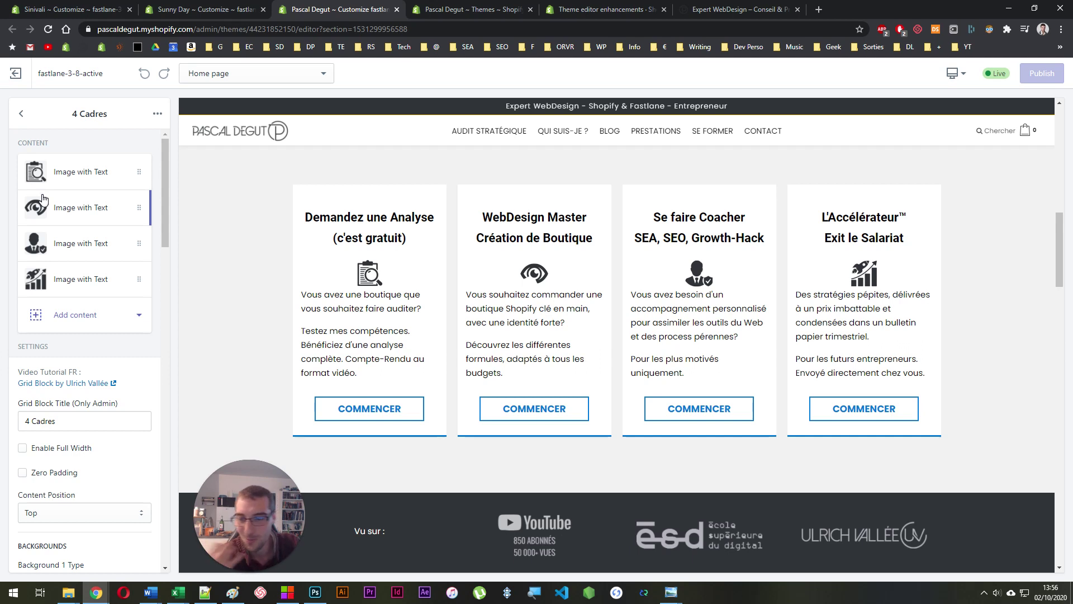
pyautogui.click(68, 173)
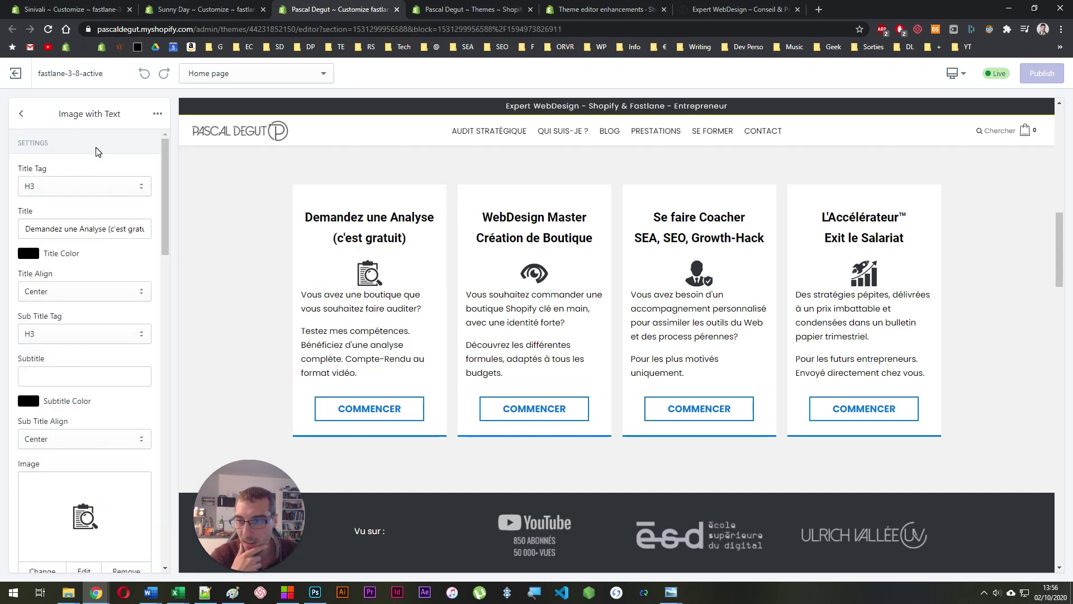
pyautogui.scroll(-20, 97, 152)
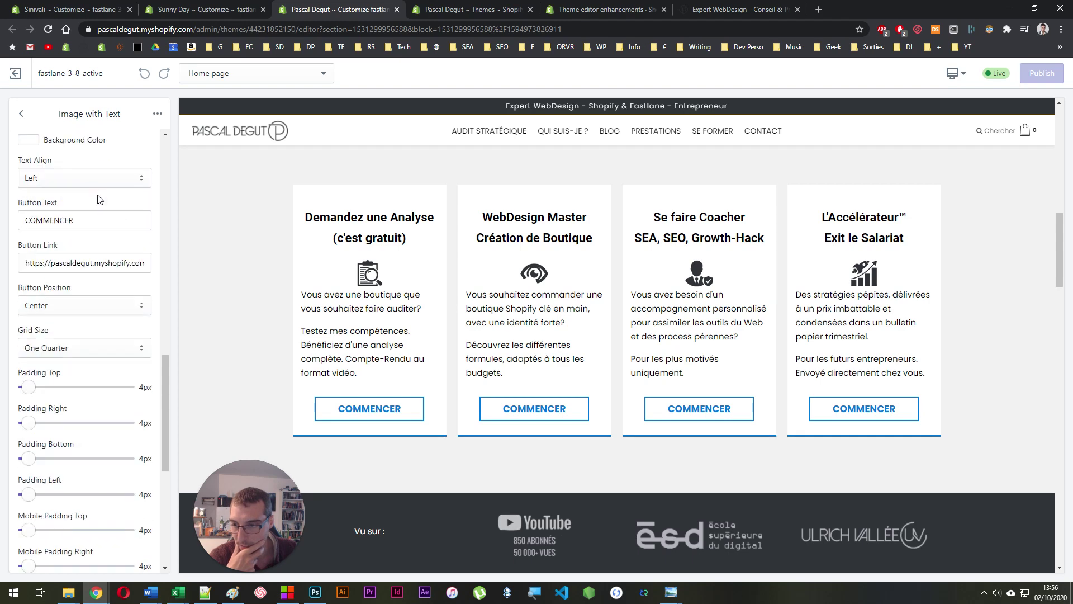
pyautogui.scroll(-2, 165, 374)
pyautogui.moveTo(166, 474); pyautogui.dragTo(167, 410)
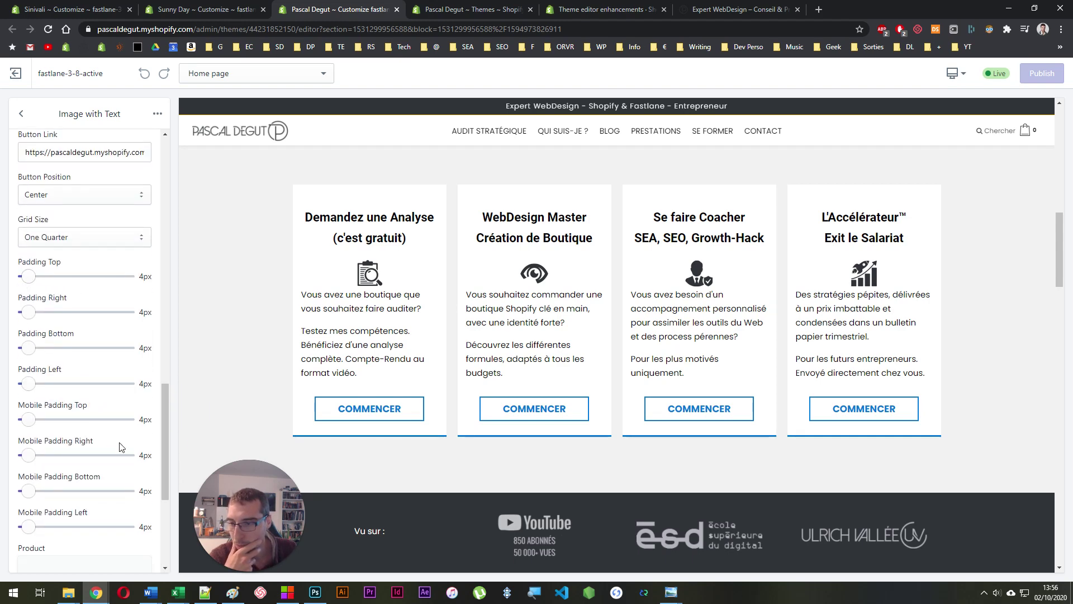
# - Open the first Grid Block in Sunny Day's old editor, expand its Image content and examine the button, grid size and padding settings
pyautogui.click(168, 9)
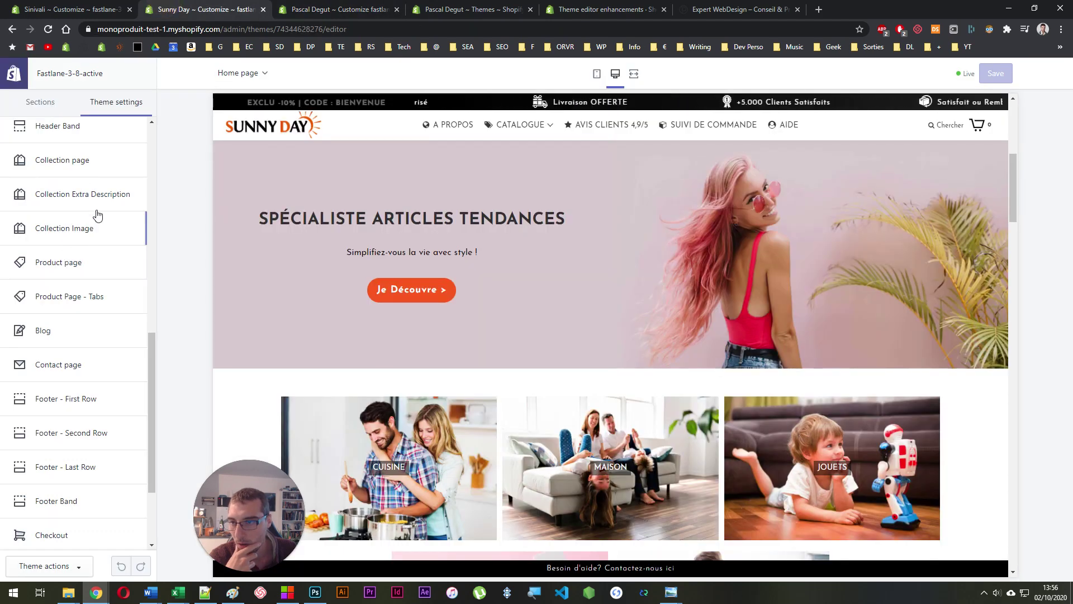
pyautogui.click(40, 104)
pyautogui.click(67, 213)
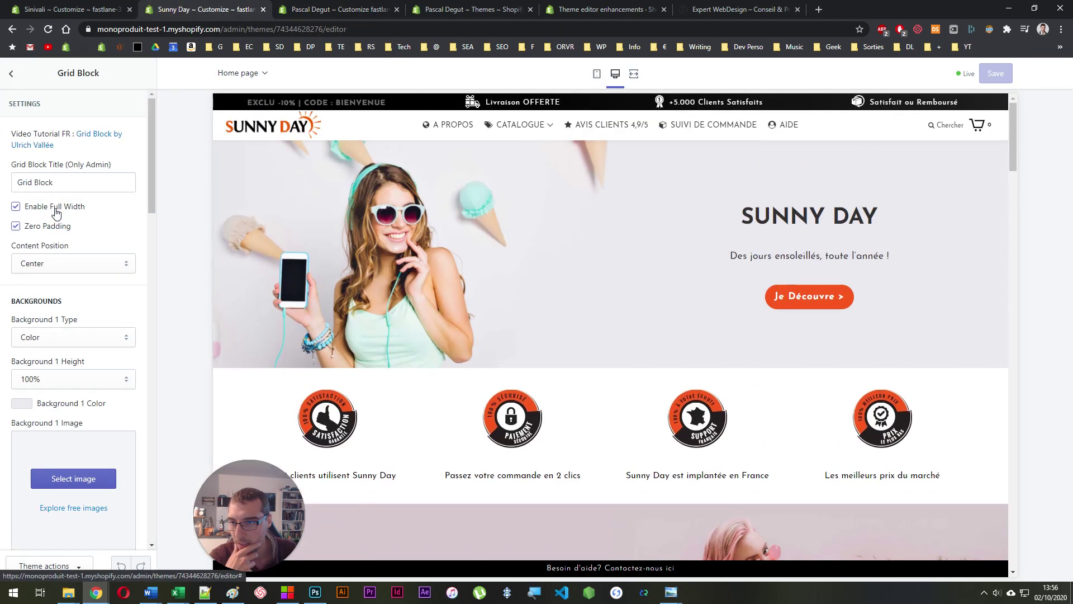
pyautogui.scroll(-4, 75, 261)
pyautogui.scroll(-10, 74, 261)
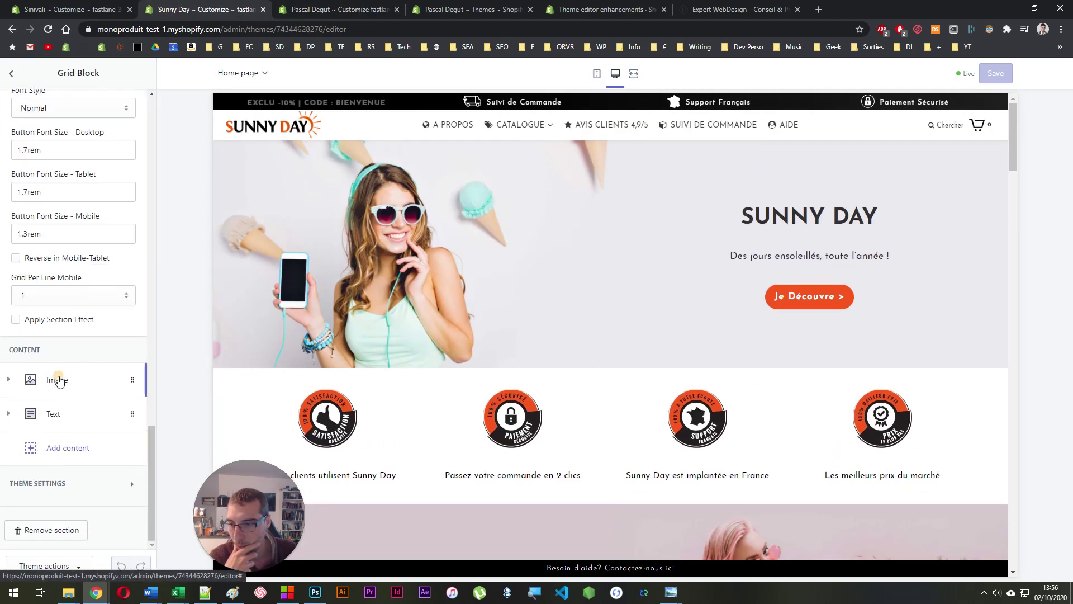
pyautogui.click(59, 379)
pyautogui.scroll(-10, 66, 426)
pyautogui.scroll(8, 65, 422)
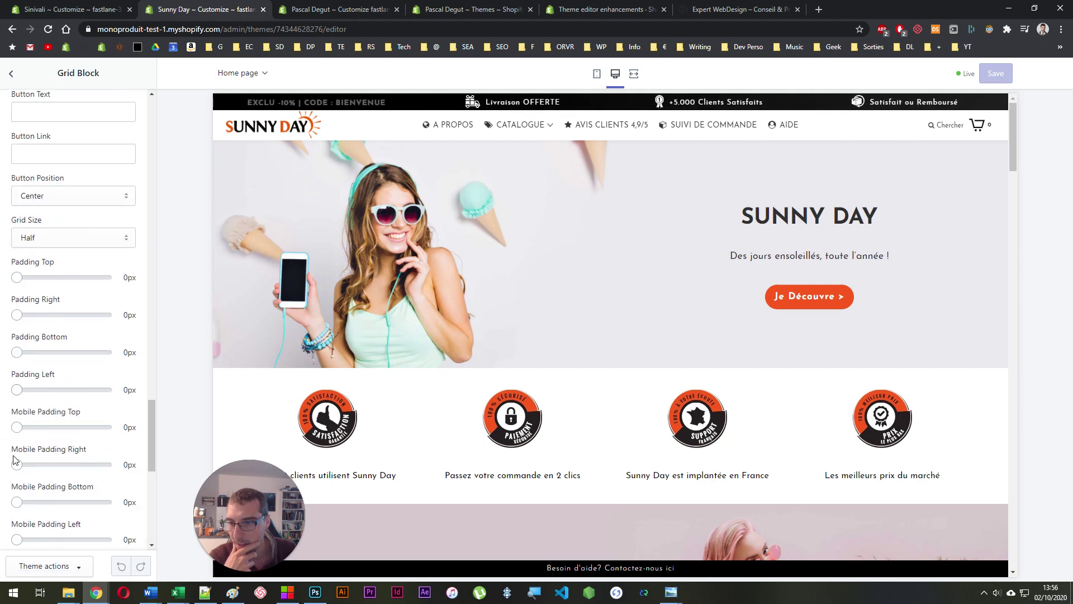
# - Review the Image with Text settings in the redesigned editor, viewing the Text Color picker without changing the color
pyautogui.click(334, 9)
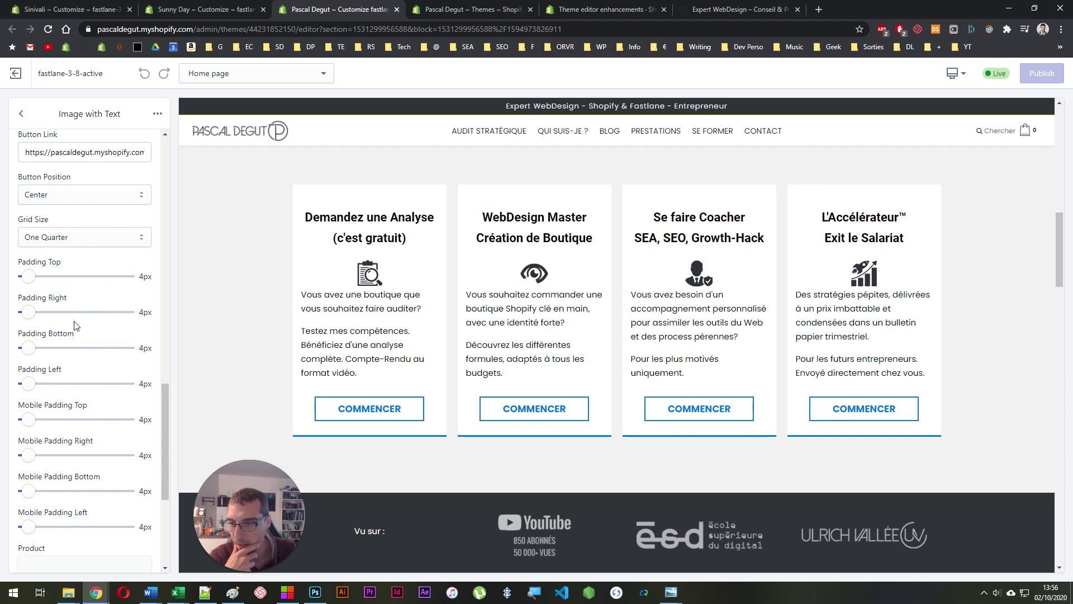
pyautogui.scroll(-4, 76, 326)
pyautogui.scroll(11, 84, 330)
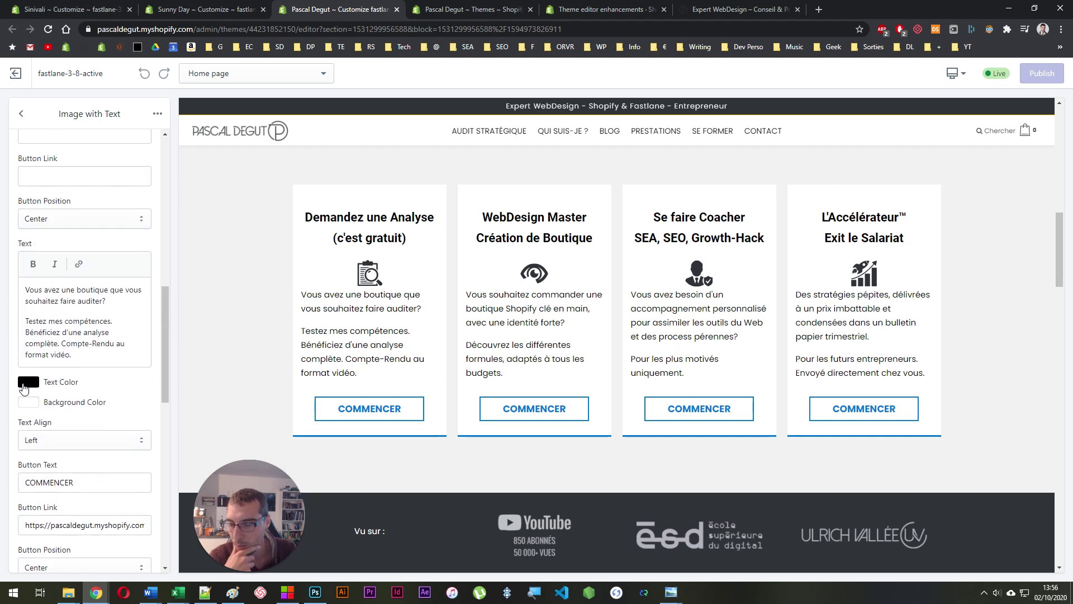
pyautogui.click(24, 384)
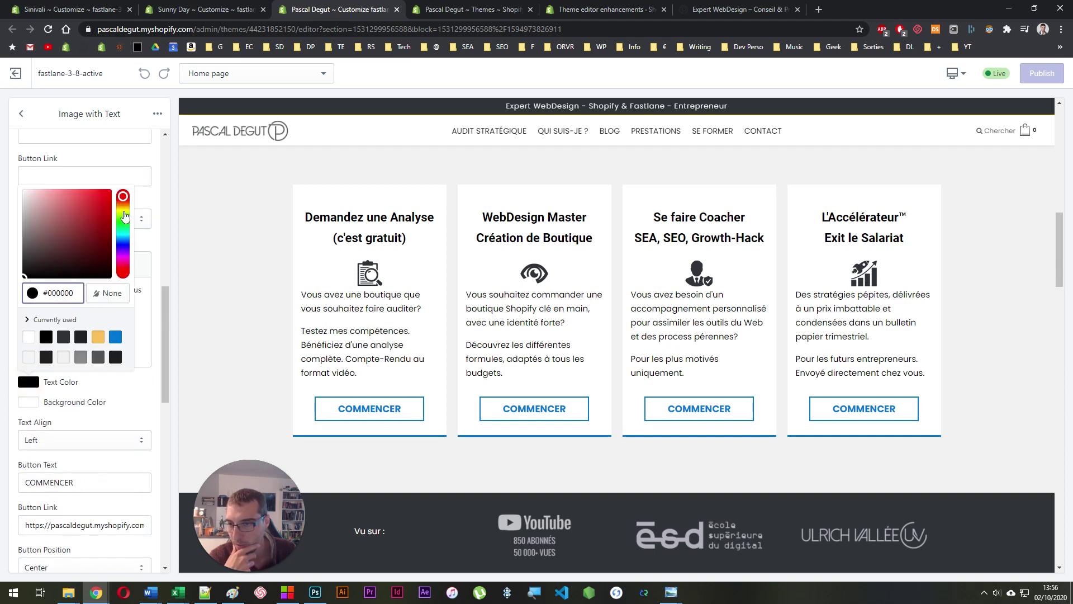
pyautogui.click(183, 314)
pyautogui.click(166, 249)
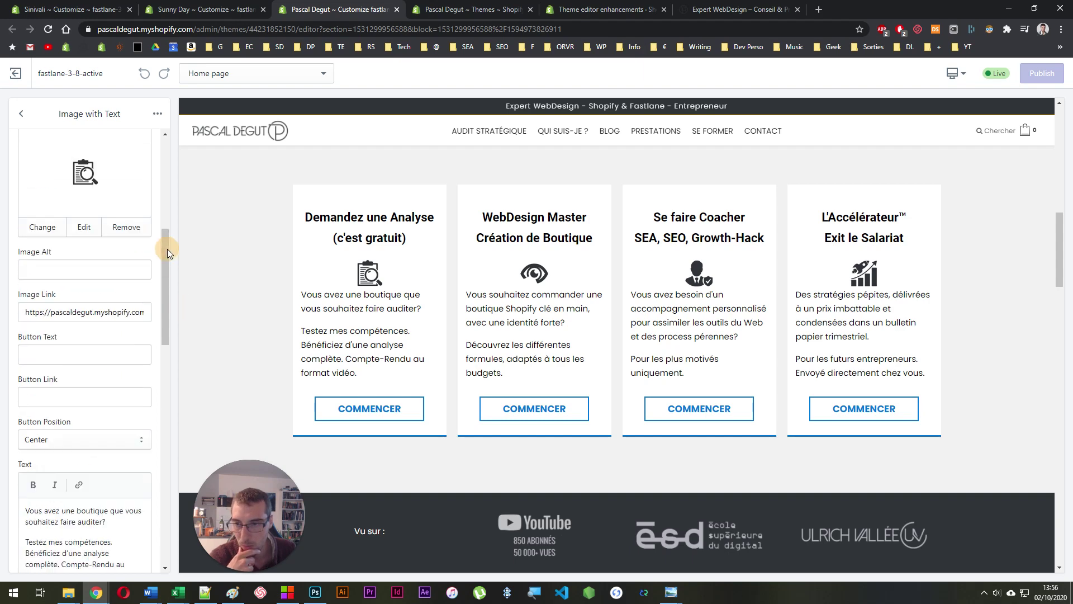
pyautogui.scroll(3, 140, 266)
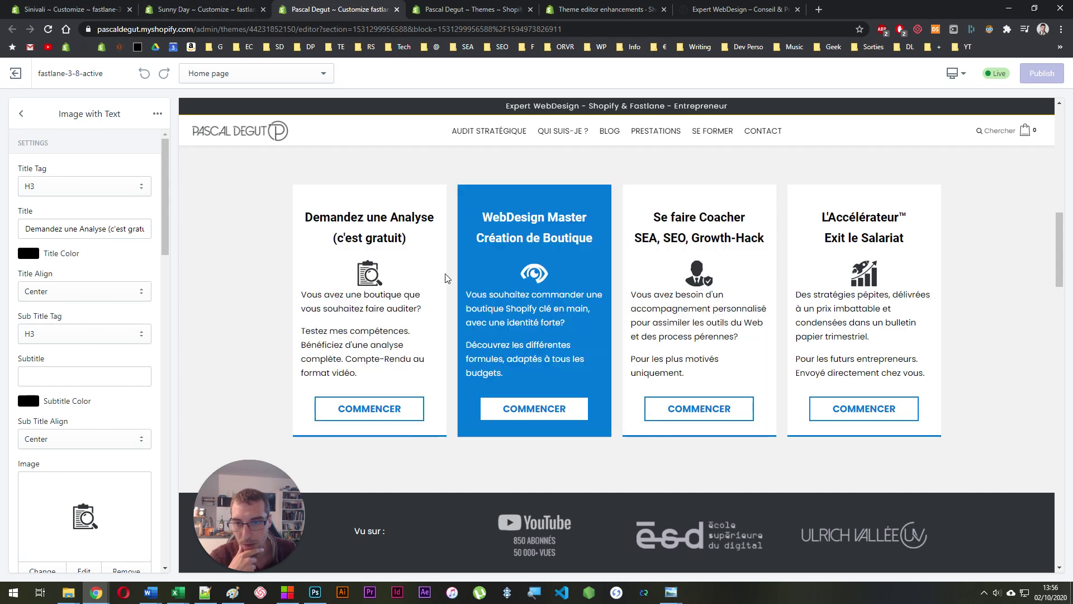
# - Compare the end of the Image content settings in Sunny Day's old editor with the redesigned editor's Image with Text settings
pyautogui.click(199, 6)
pyautogui.scroll(-8, 80, 280)
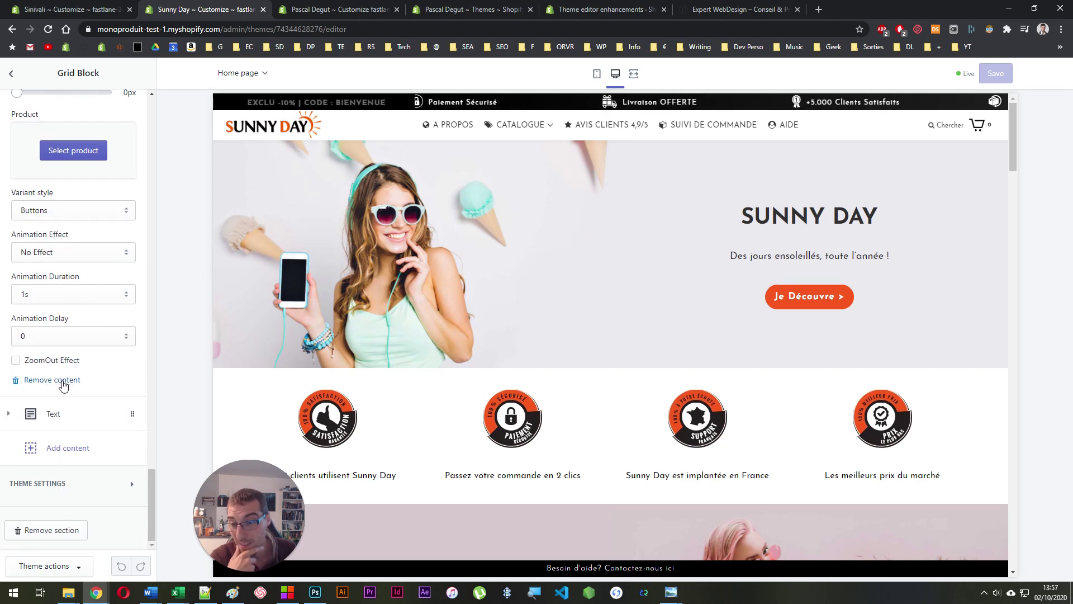
pyautogui.moveTo(158, 488); pyautogui.dragTo(164, 442)
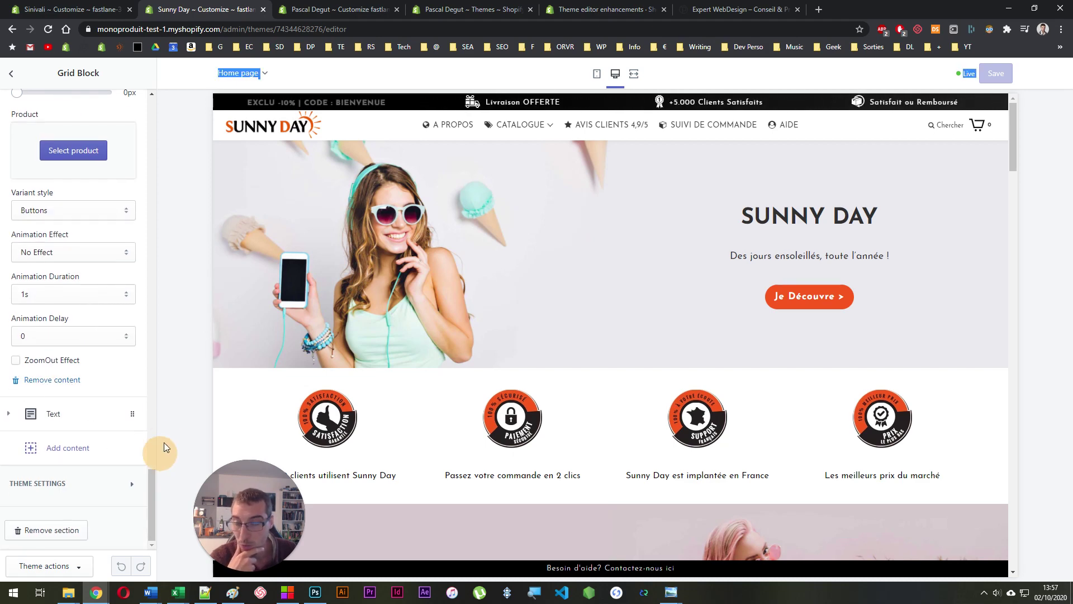
pyautogui.click(316, 6)
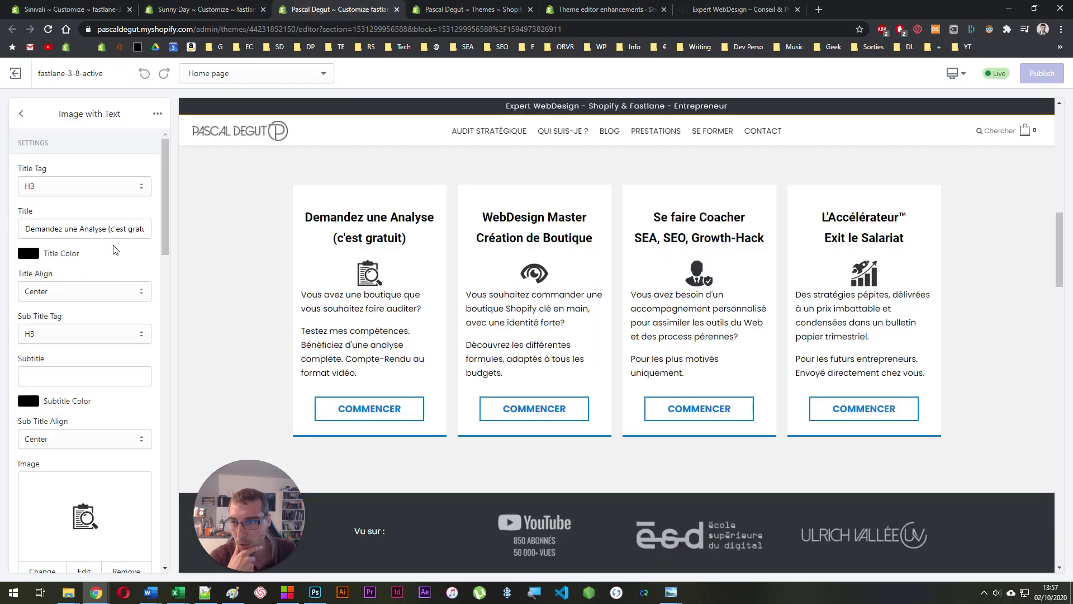
pyautogui.scroll(-8, 128, 255)
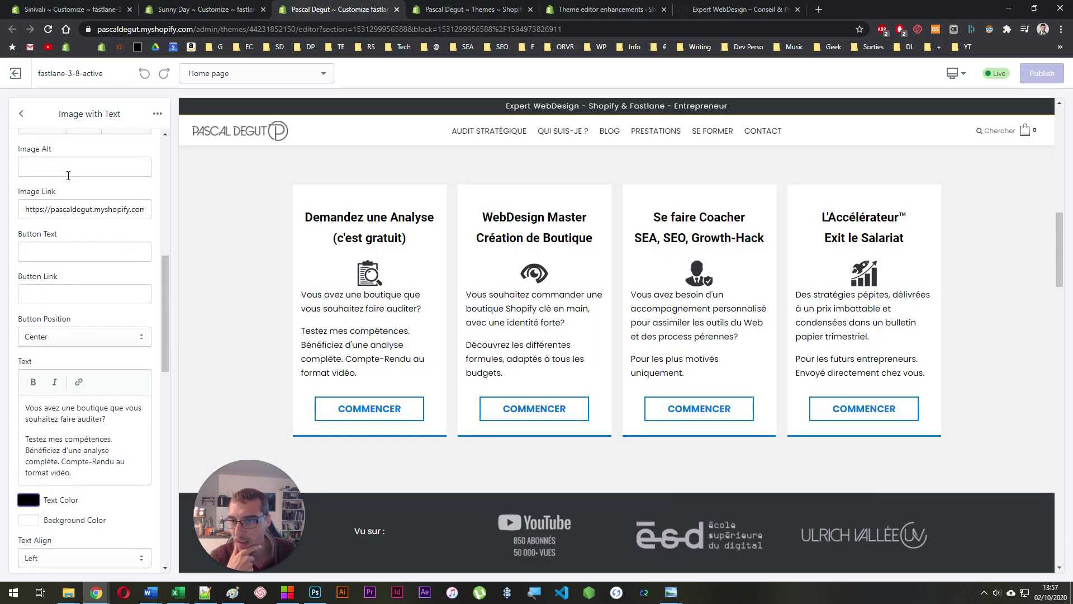
# - Check the Image with Text block's extra actions without removing it, and return through 4 Cadres to the Home page section list
pyautogui.click(157, 114)
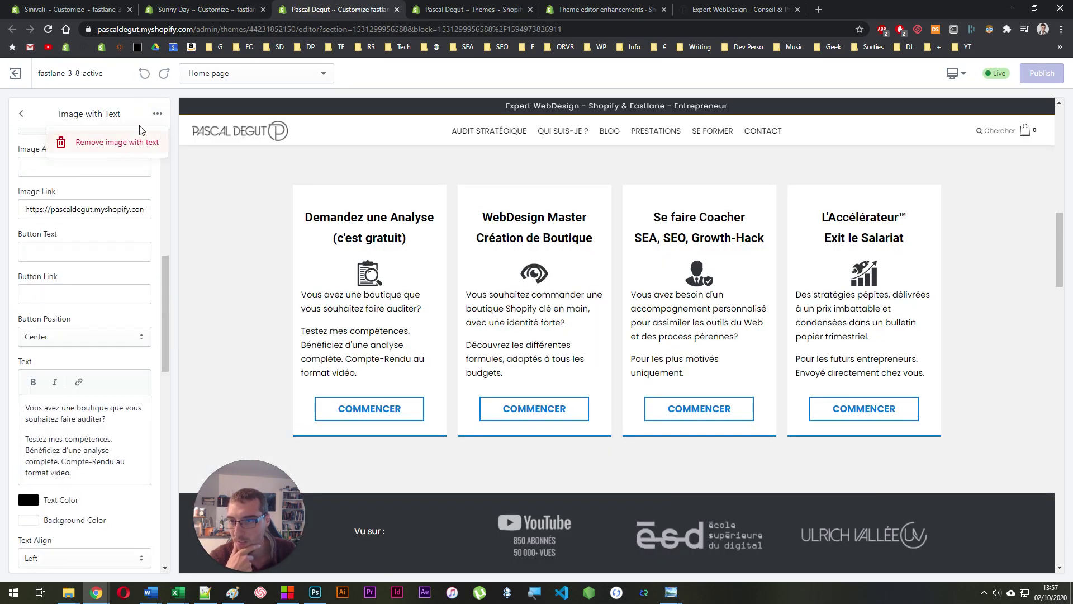
pyautogui.click(156, 115)
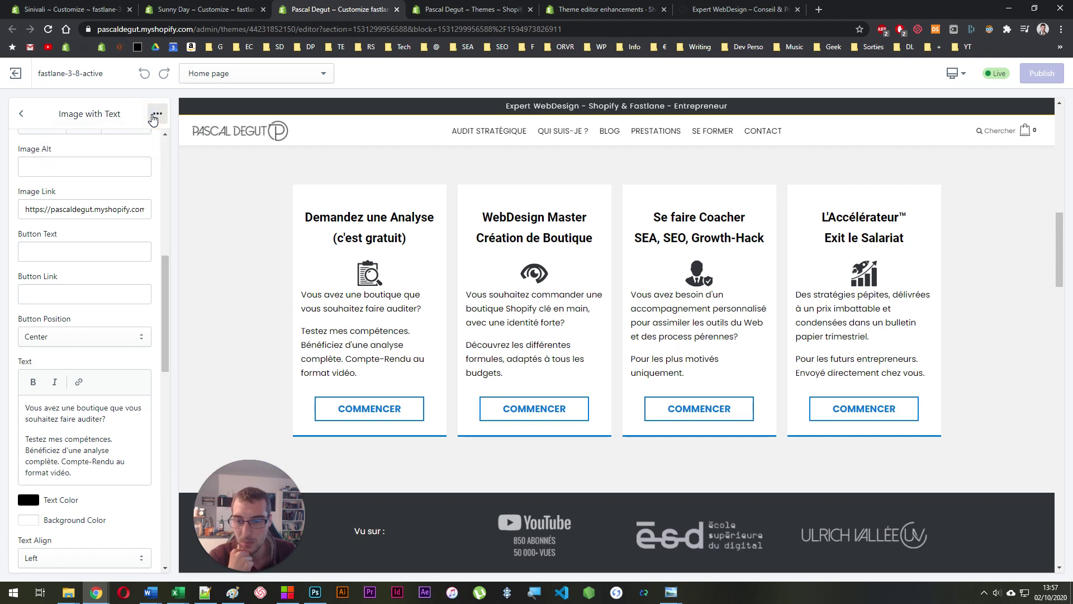
pyautogui.click(23, 114)
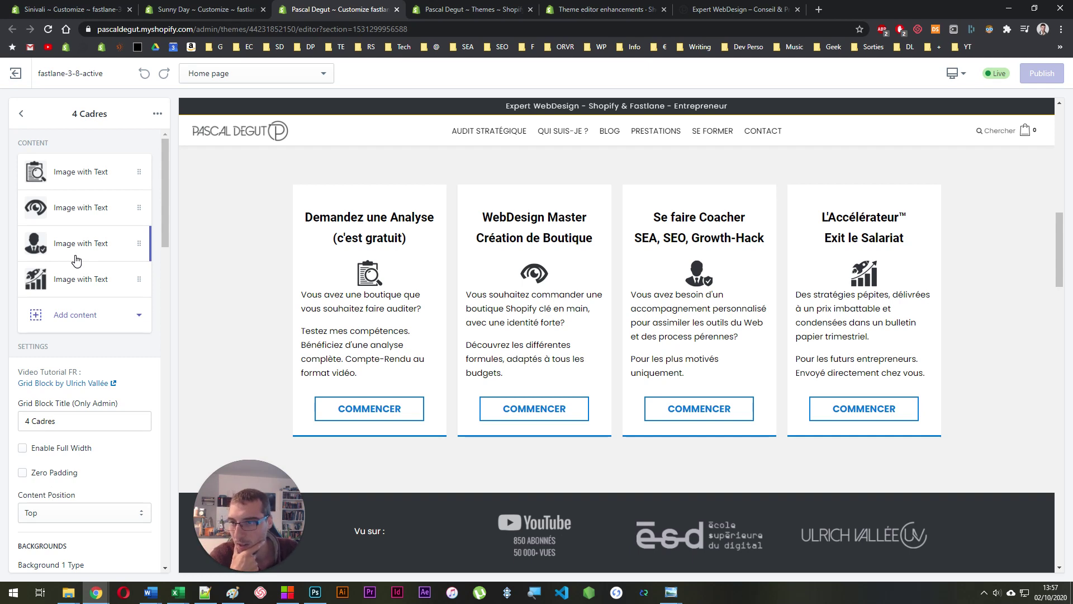
pyautogui.click(11, 116)
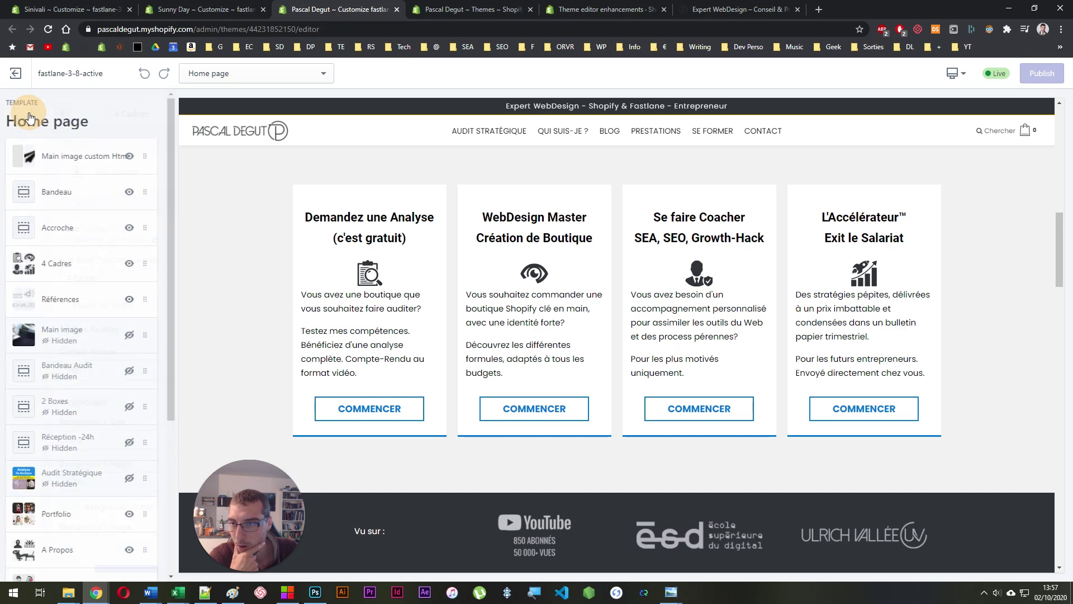
# - Examine the full Home page section list, from Main image custom Html down to Theme settings and Theme actions
pyautogui.scroll(-5, 28, 317)
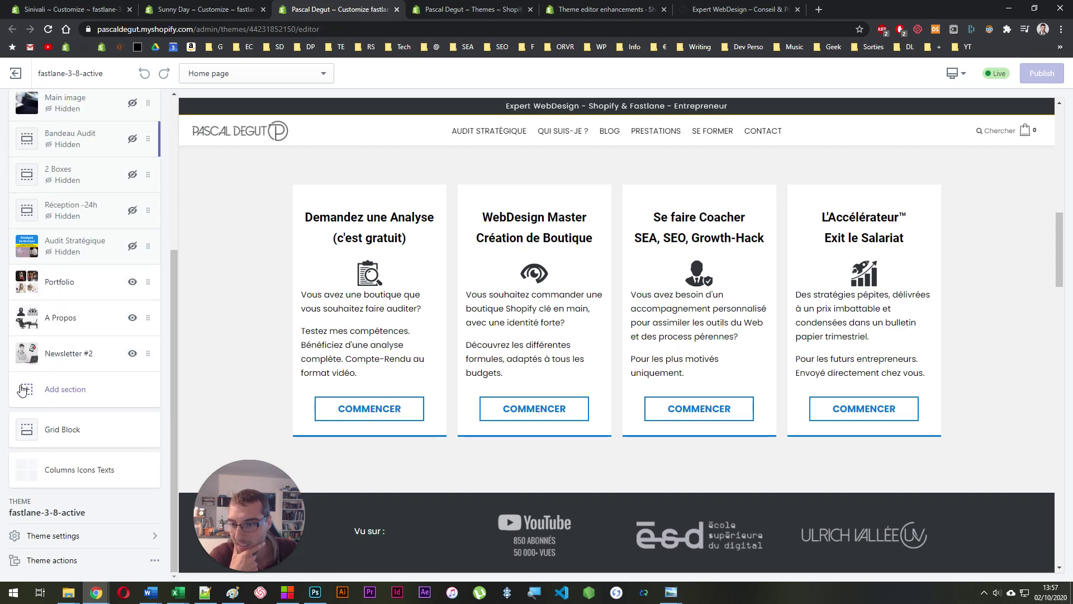
pyautogui.scroll(5, 83, 223)
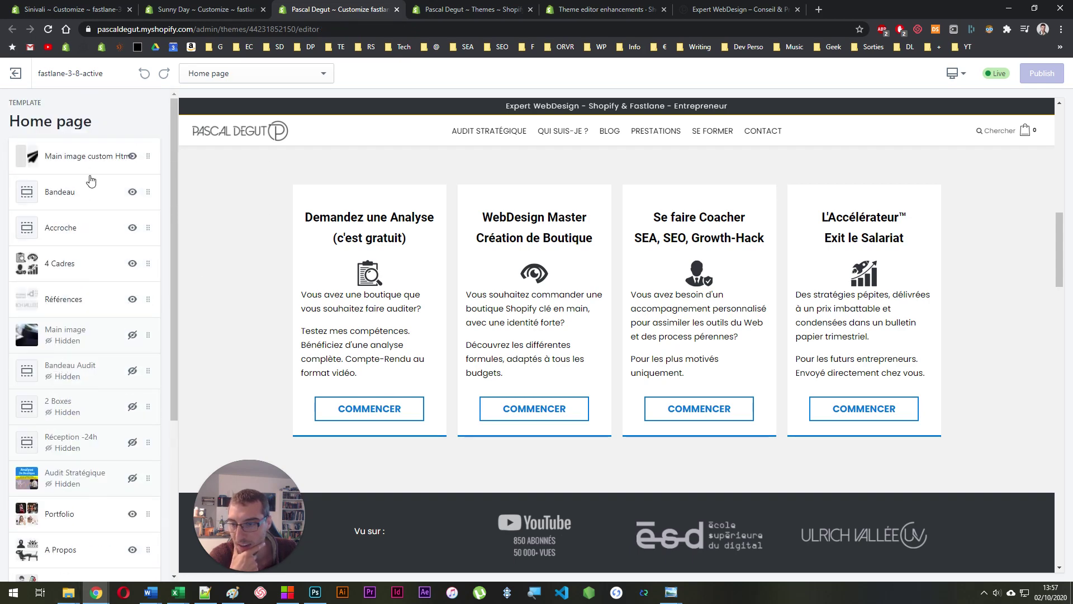
pyautogui.scroll(-4, 91, 180)
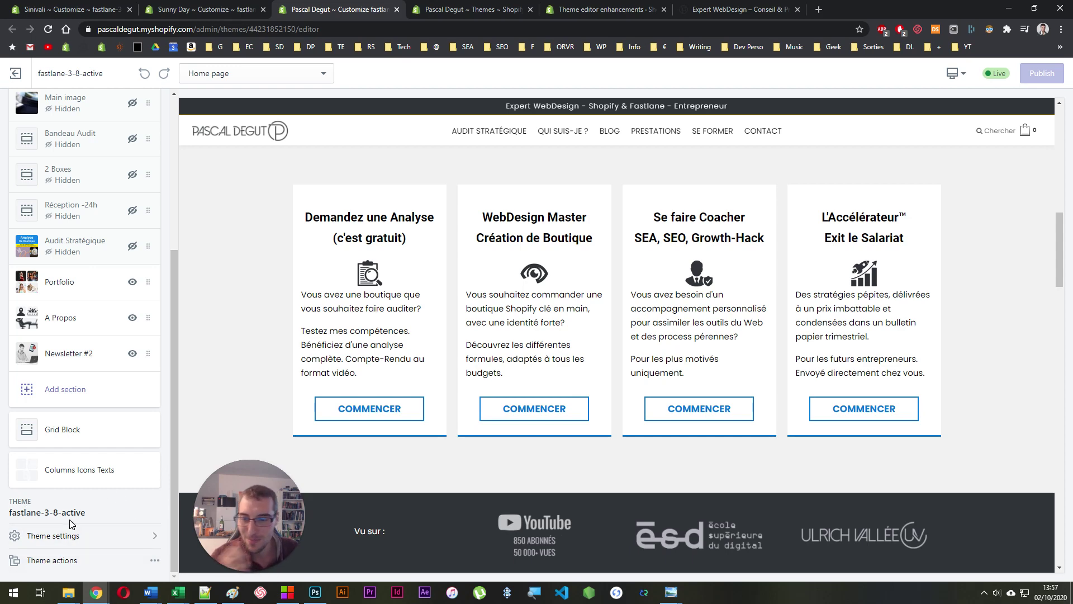
pyautogui.scroll(5, 96, 436)
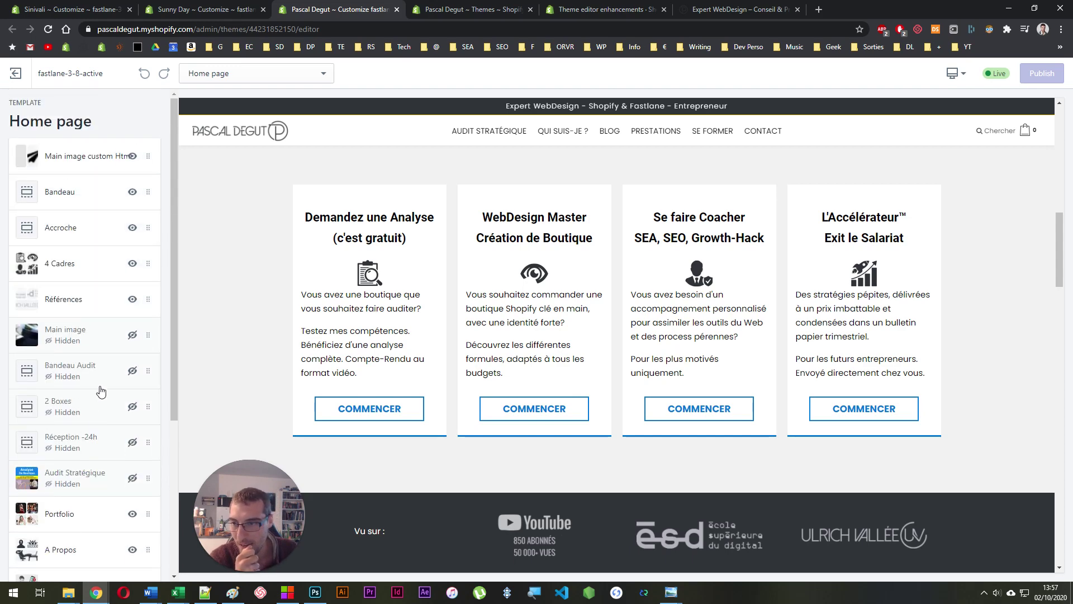
pyautogui.scroll(-5, 101, 390)
pyautogui.scroll(5, 103, 335)
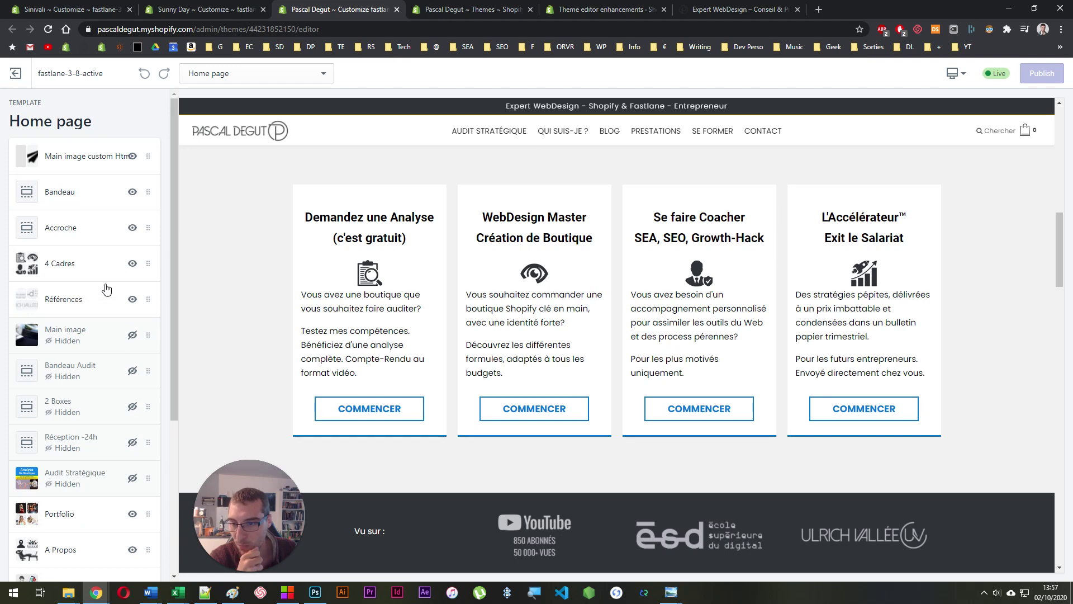
pyautogui.scroll(-5, 106, 288)
pyautogui.scroll(5, 63, 446)
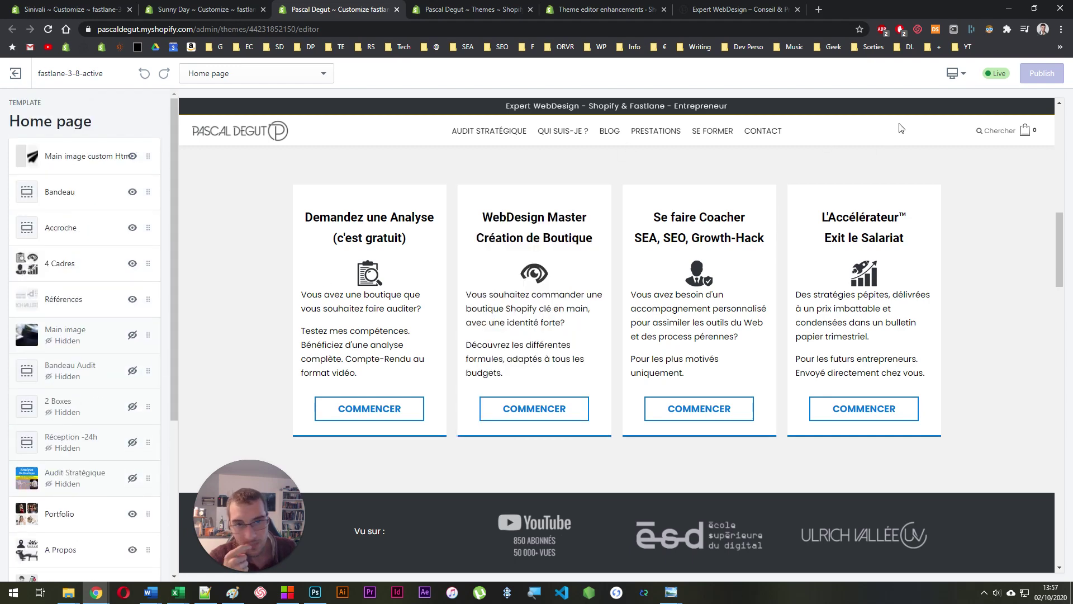
# - Check the preview device selector and the list of page templates, keeping the Home page selected
pyautogui.click(951, 73)
pyautogui.click(953, 73)
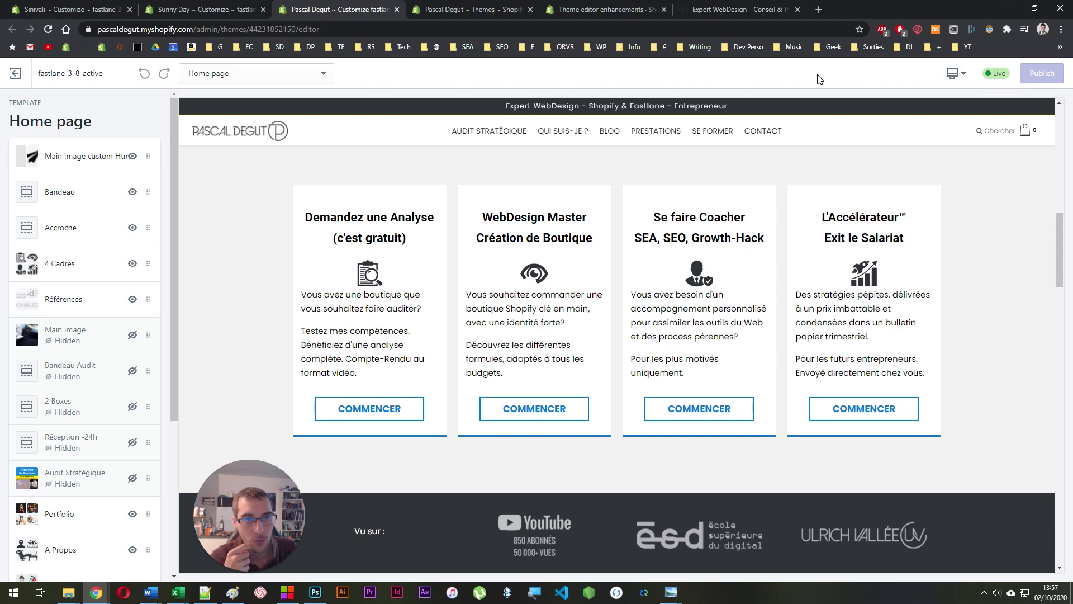
pyautogui.scroll(-5, 10, 402)
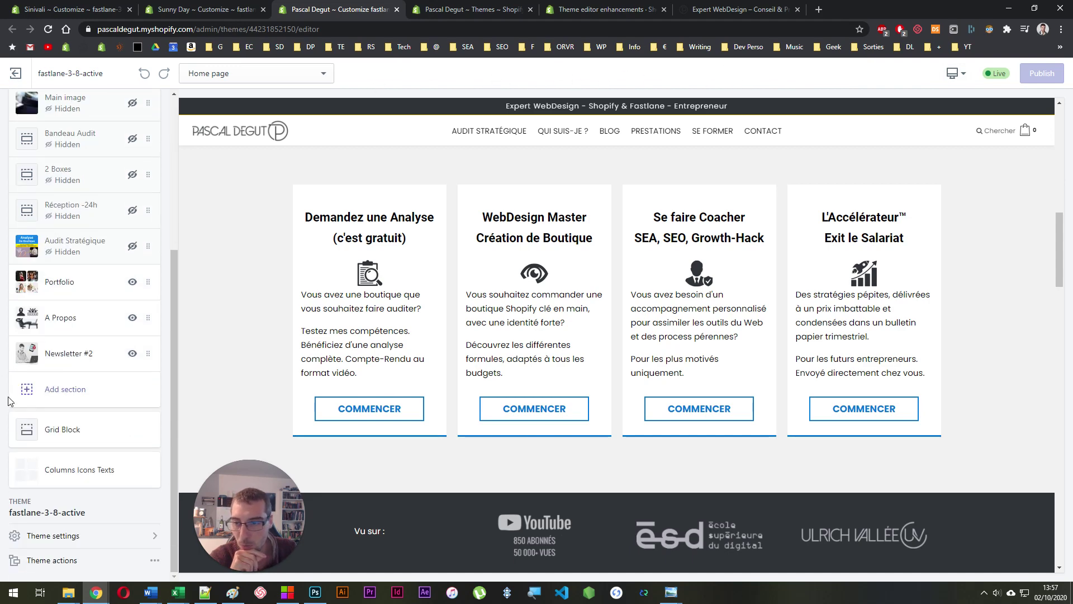
pyautogui.scroll(10, 546, 273)
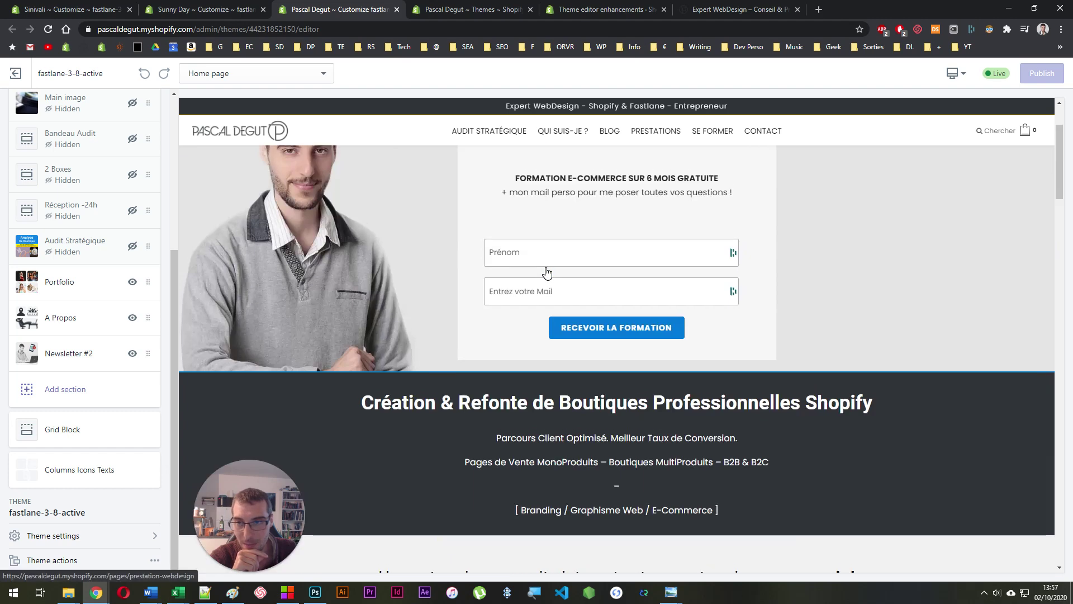
pyautogui.click(303, 71)
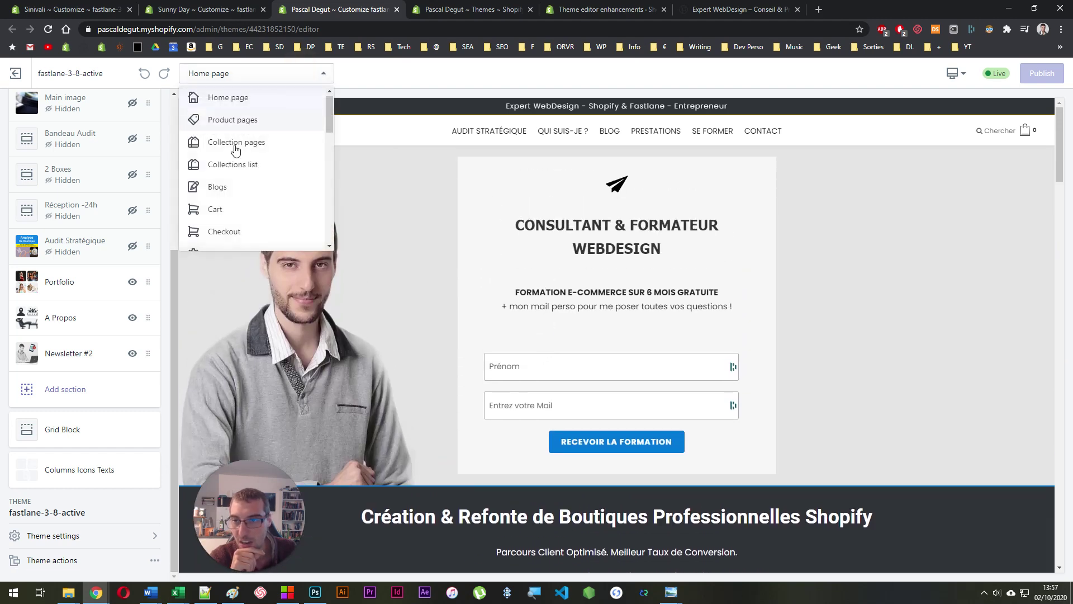
pyautogui.click(244, 74)
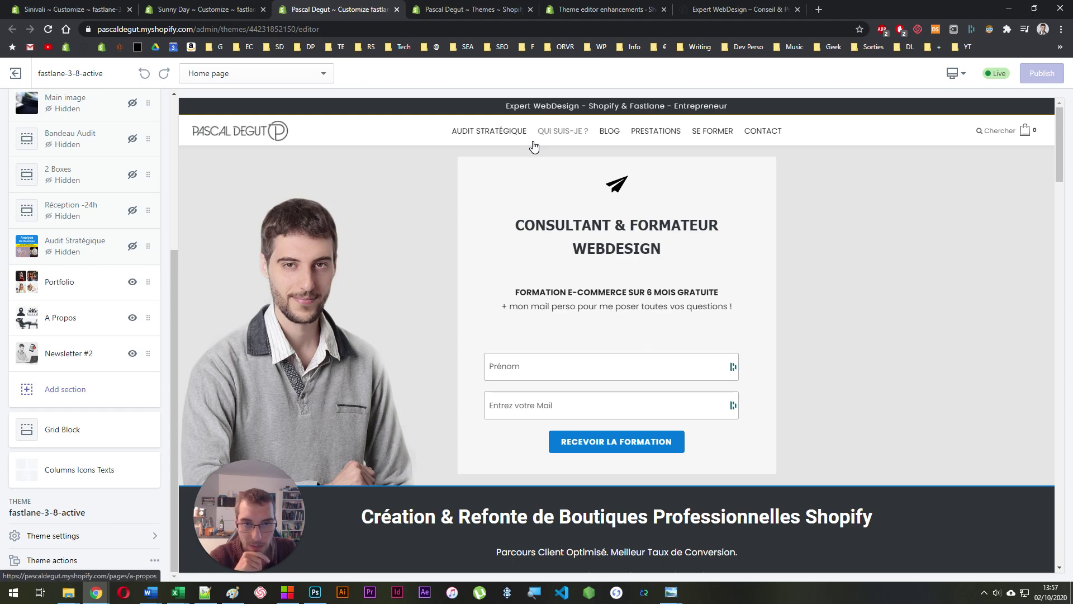
pyautogui.scroll(5, 123, 313)
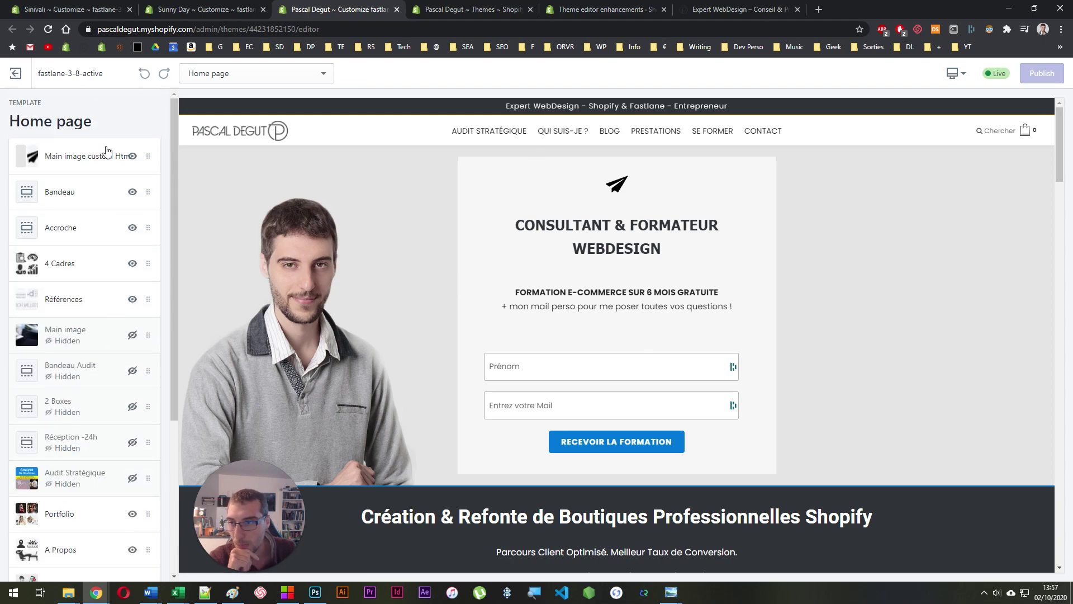
# - Open the 4 Cadres section and review its content blocks and background settings
pyautogui.click(66, 264)
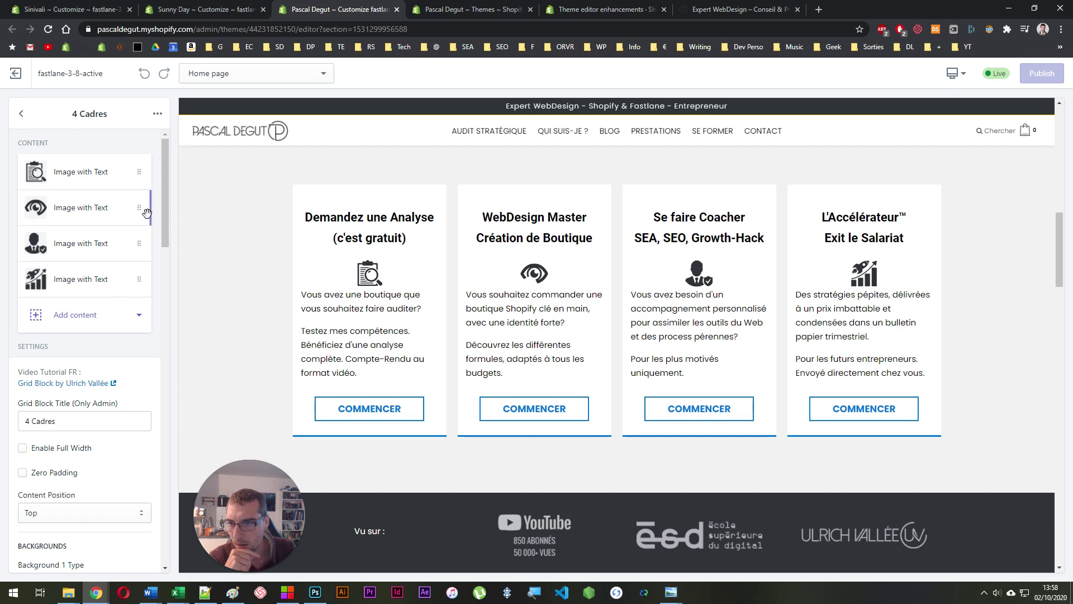
pyautogui.scroll(-8, 124, 296)
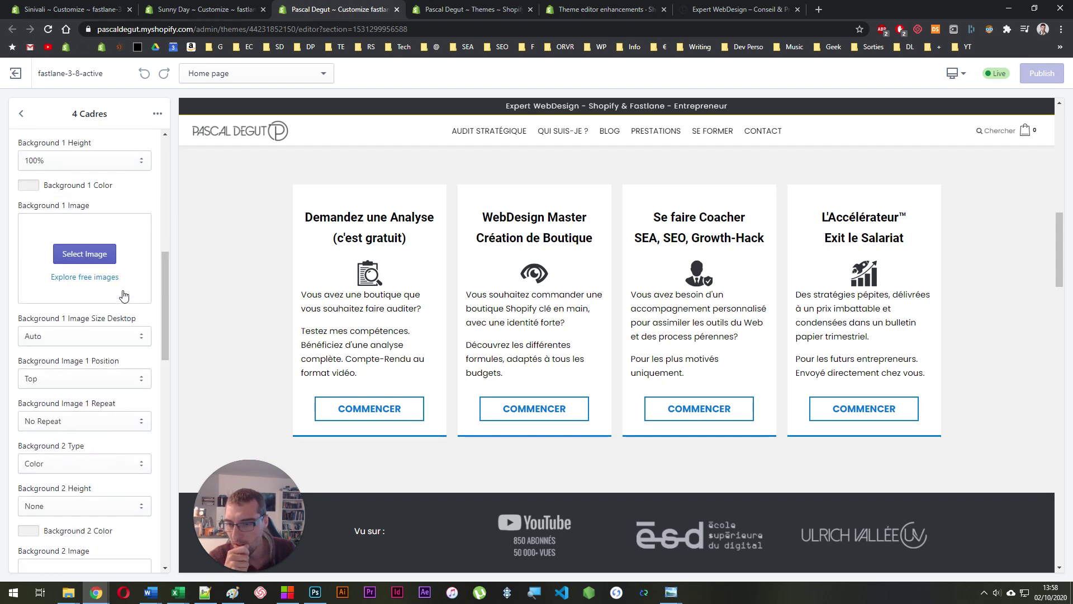
pyautogui.scroll(-4, 124, 297)
pyautogui.scroll(12, 124, 296)
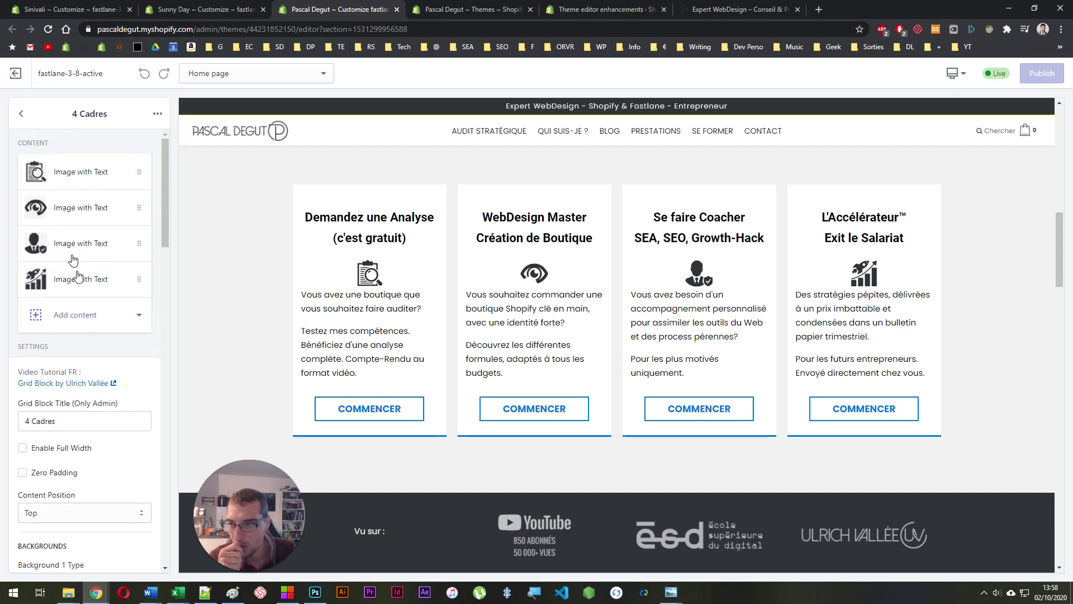
pyautogui.scroll(5, 384, 204)
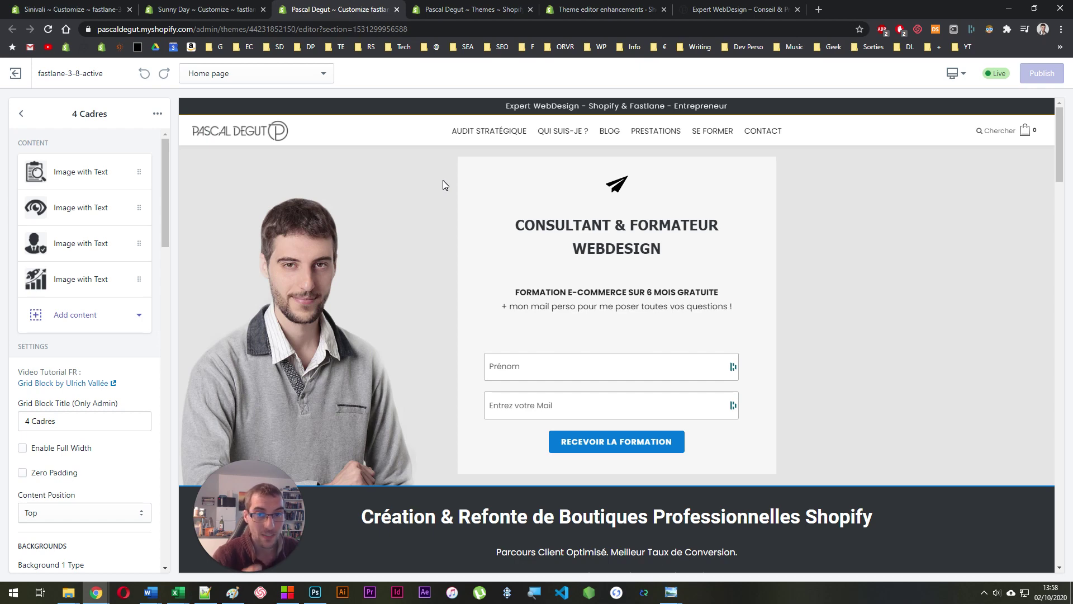
pyautogui.scroll(-6, 443, 181)
pyautogui.scroll(6, 442, 181)
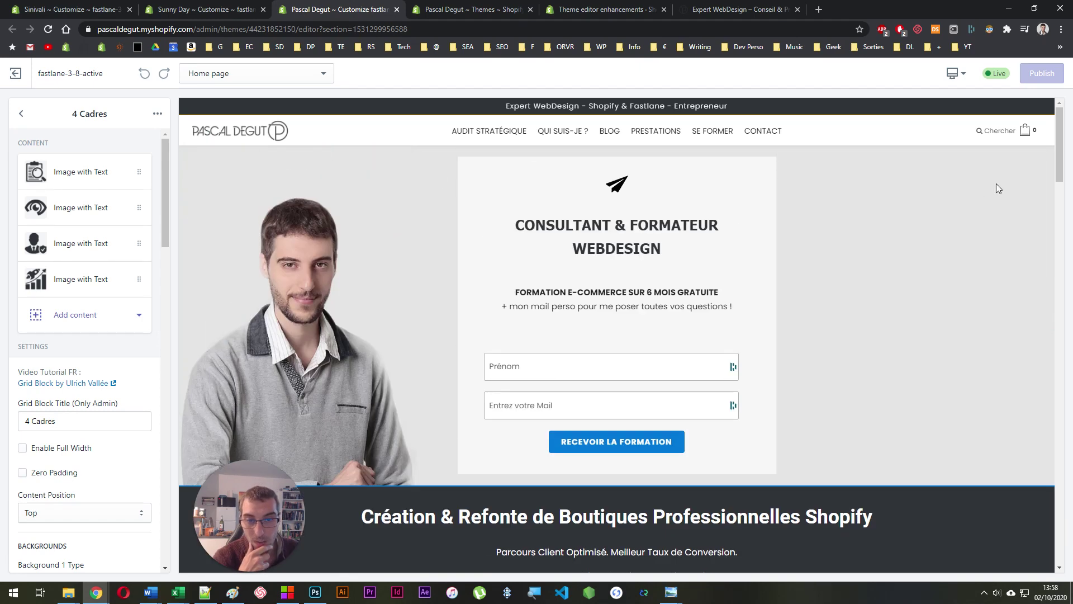
pyautogui.click(1061, 145)
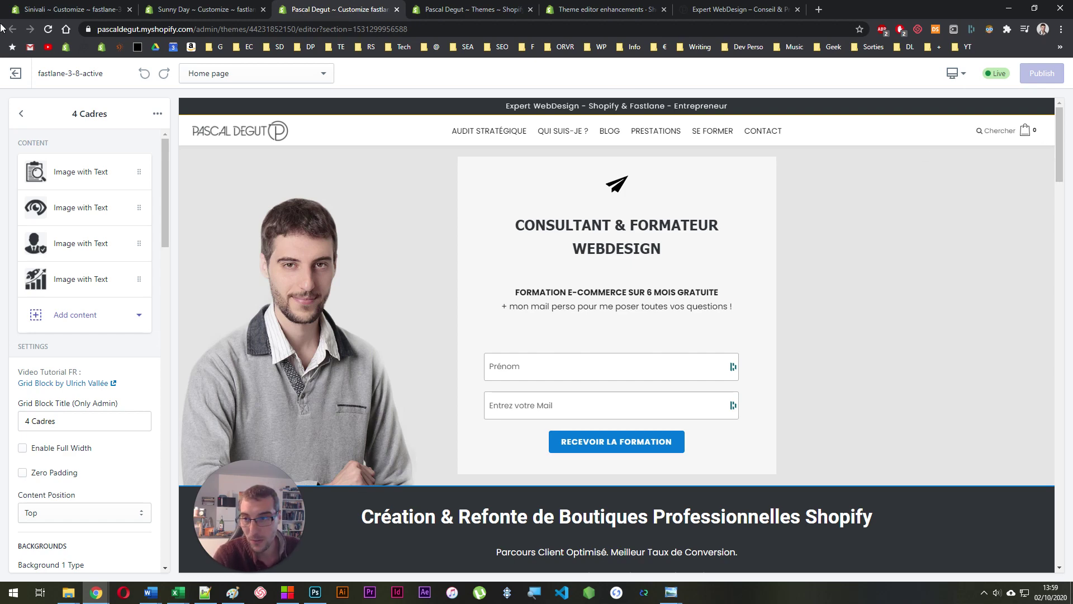
# - Return to the Home page section list and look through the page preview down to the four service cards
pyautogui.click(19, 113)
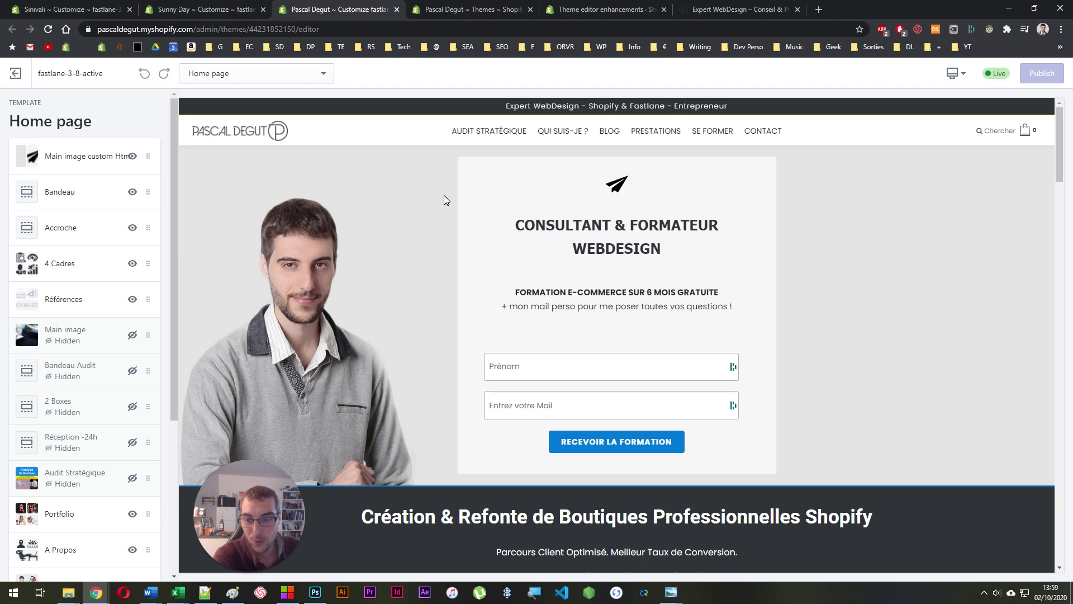
pyautogui.scroll(-3, 444, 196)
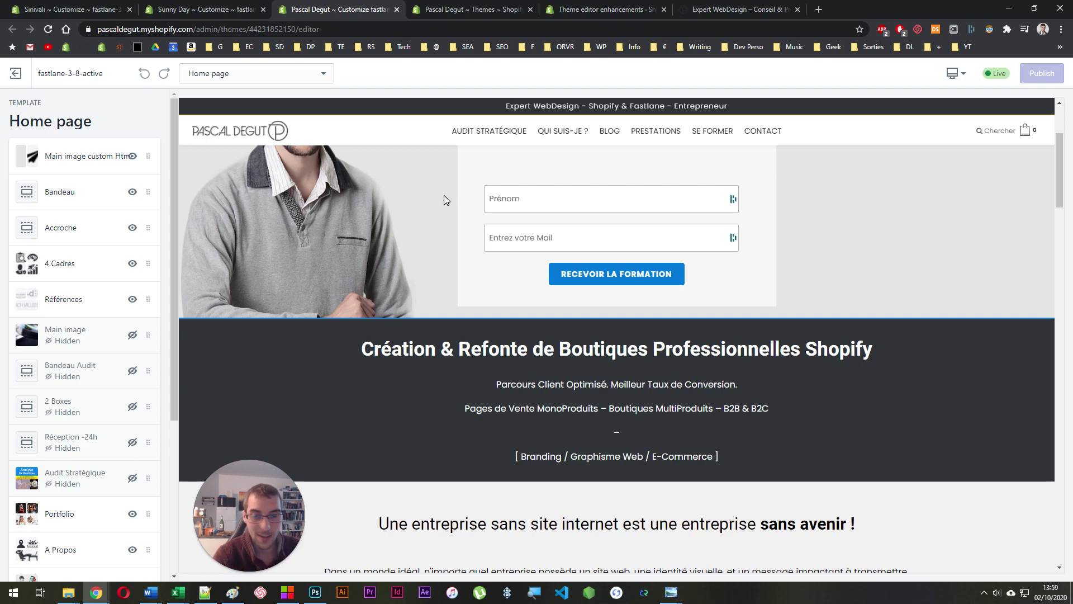
pyautogui.scroll(-6, 444, 196)
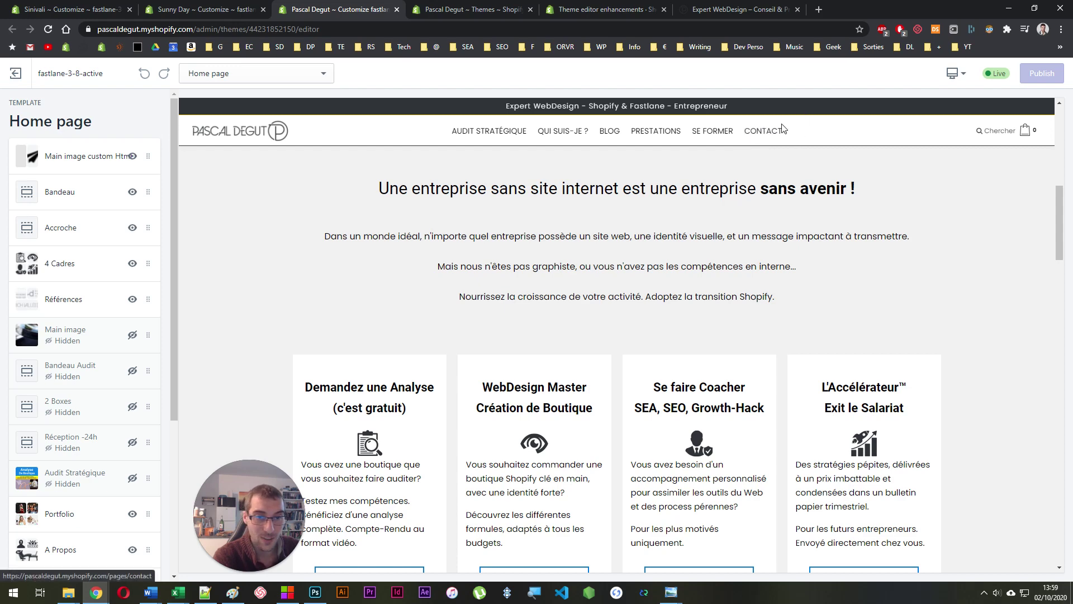
pyautogui.scroll(-2, 405, 240)
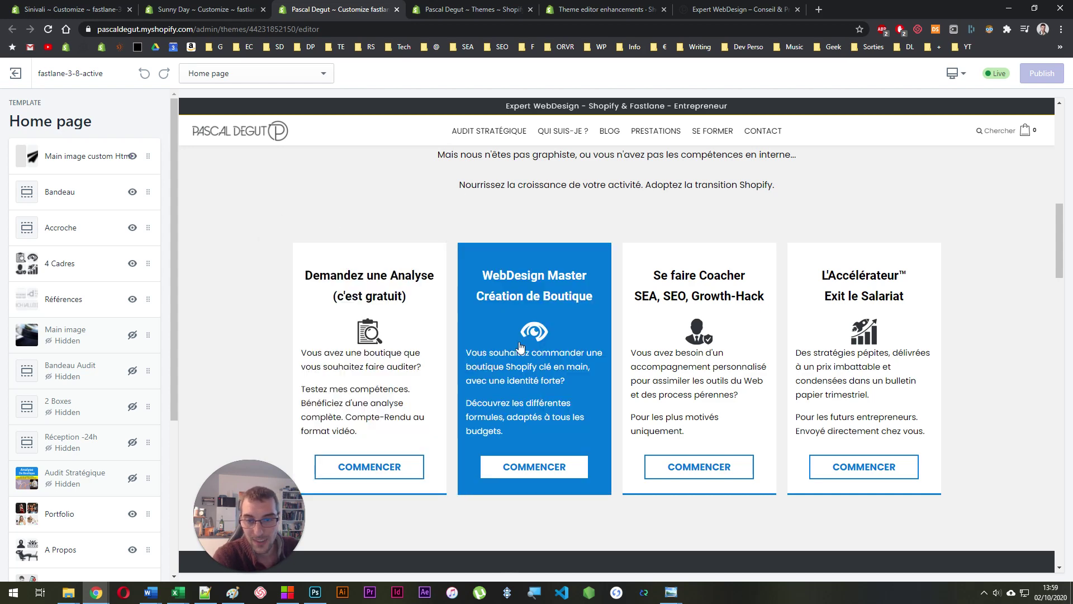
pyautogui.scroll(10, 522, 277)
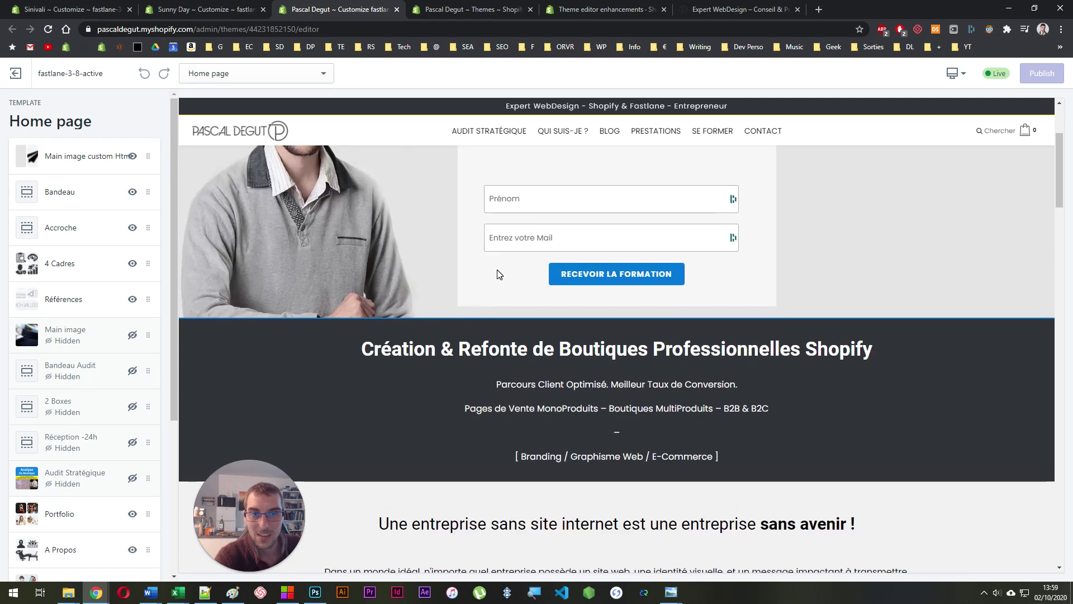